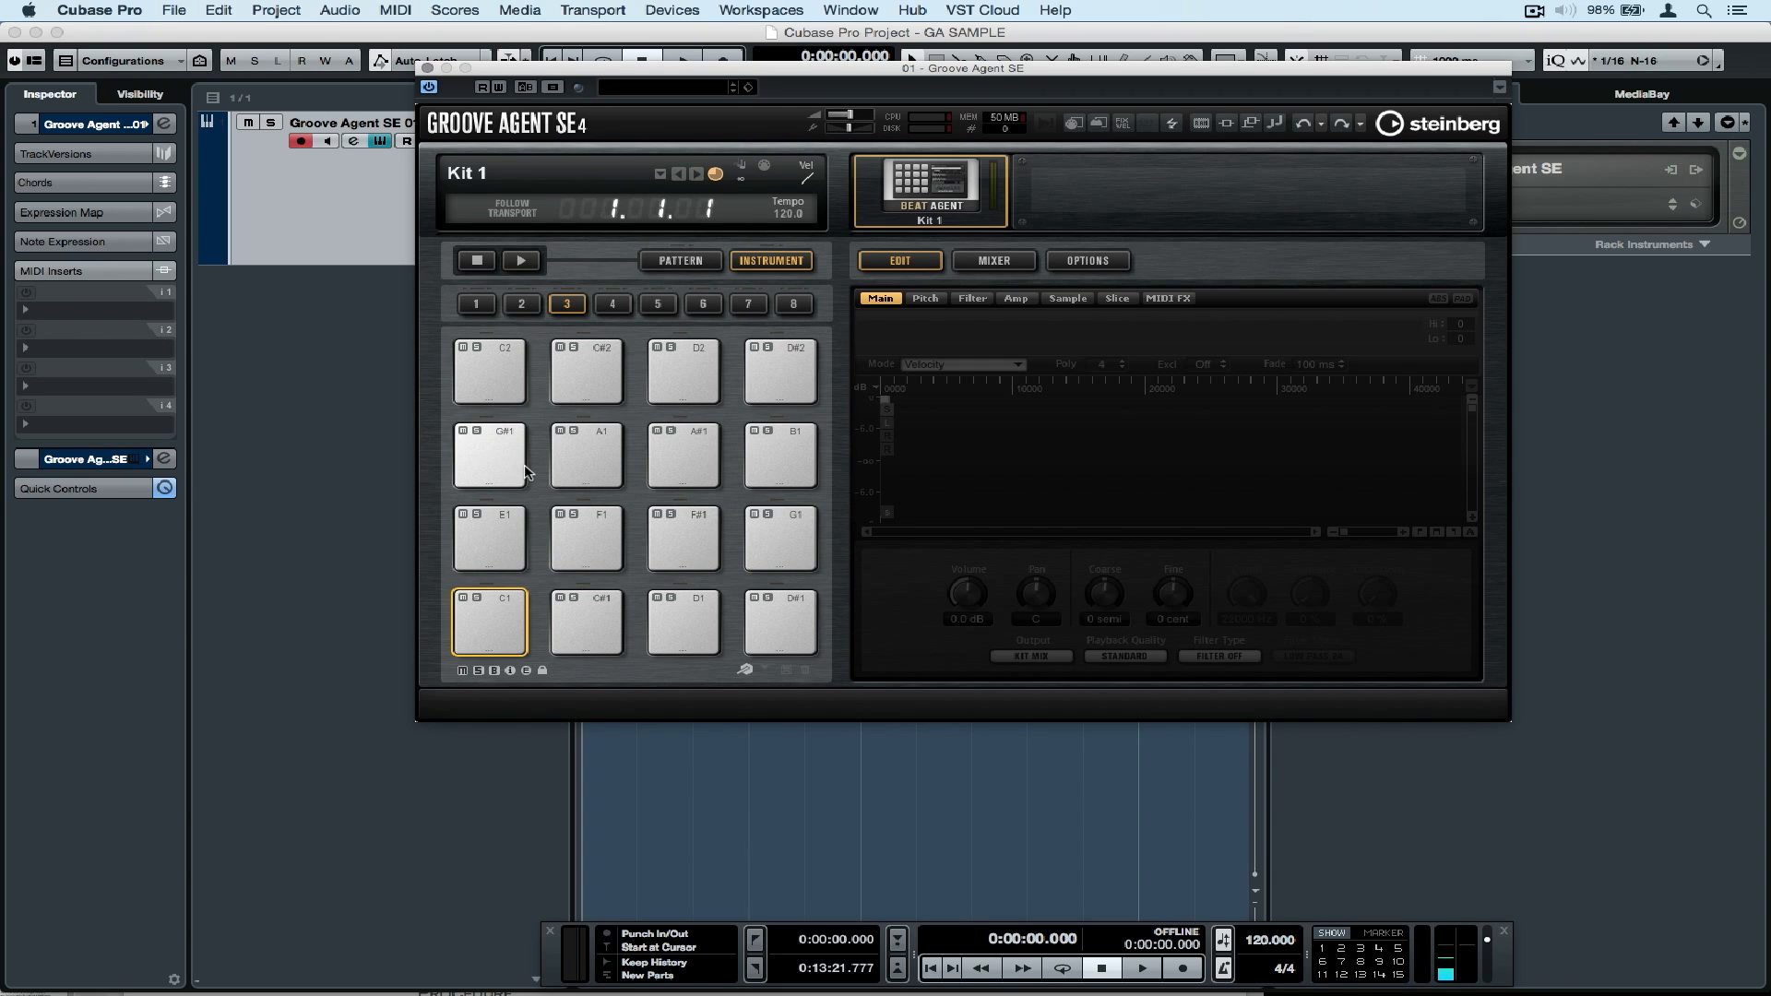
# Open the MediaBay and display the bass drums folder within the drum hits of FUNKY HOUSE GROOVES 2.
pyautogui.click(522, 8)
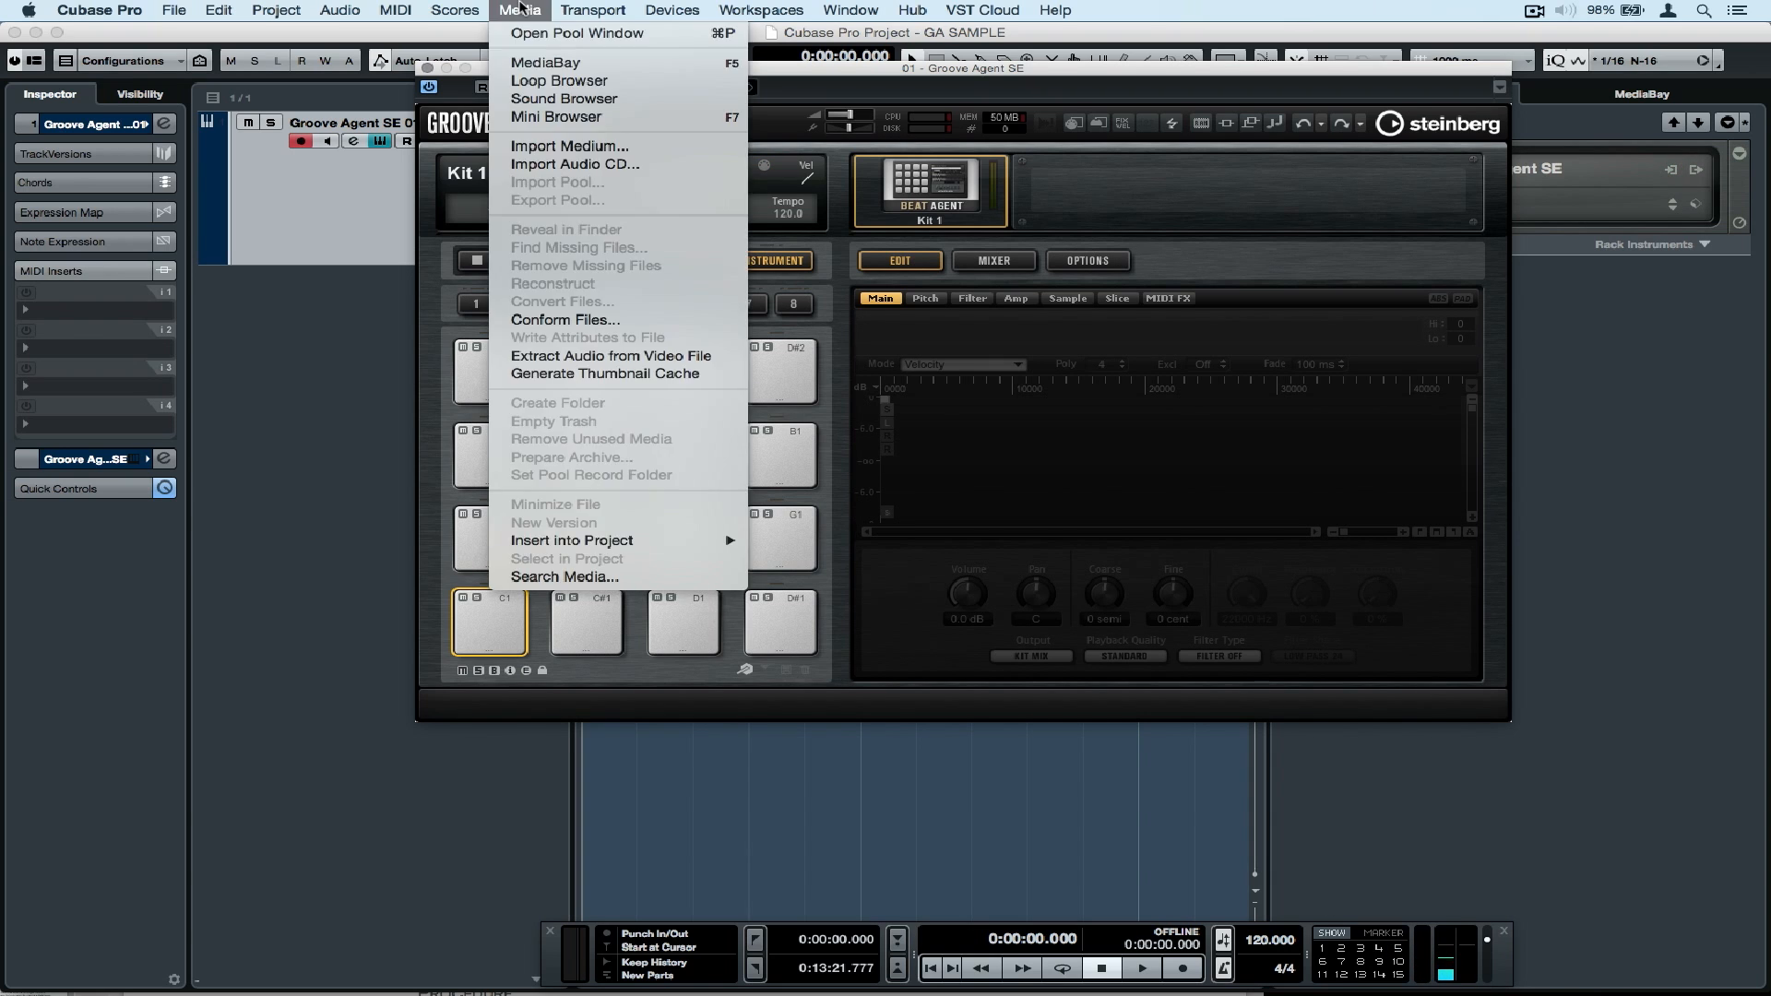
pyautogui.click(528, 63)
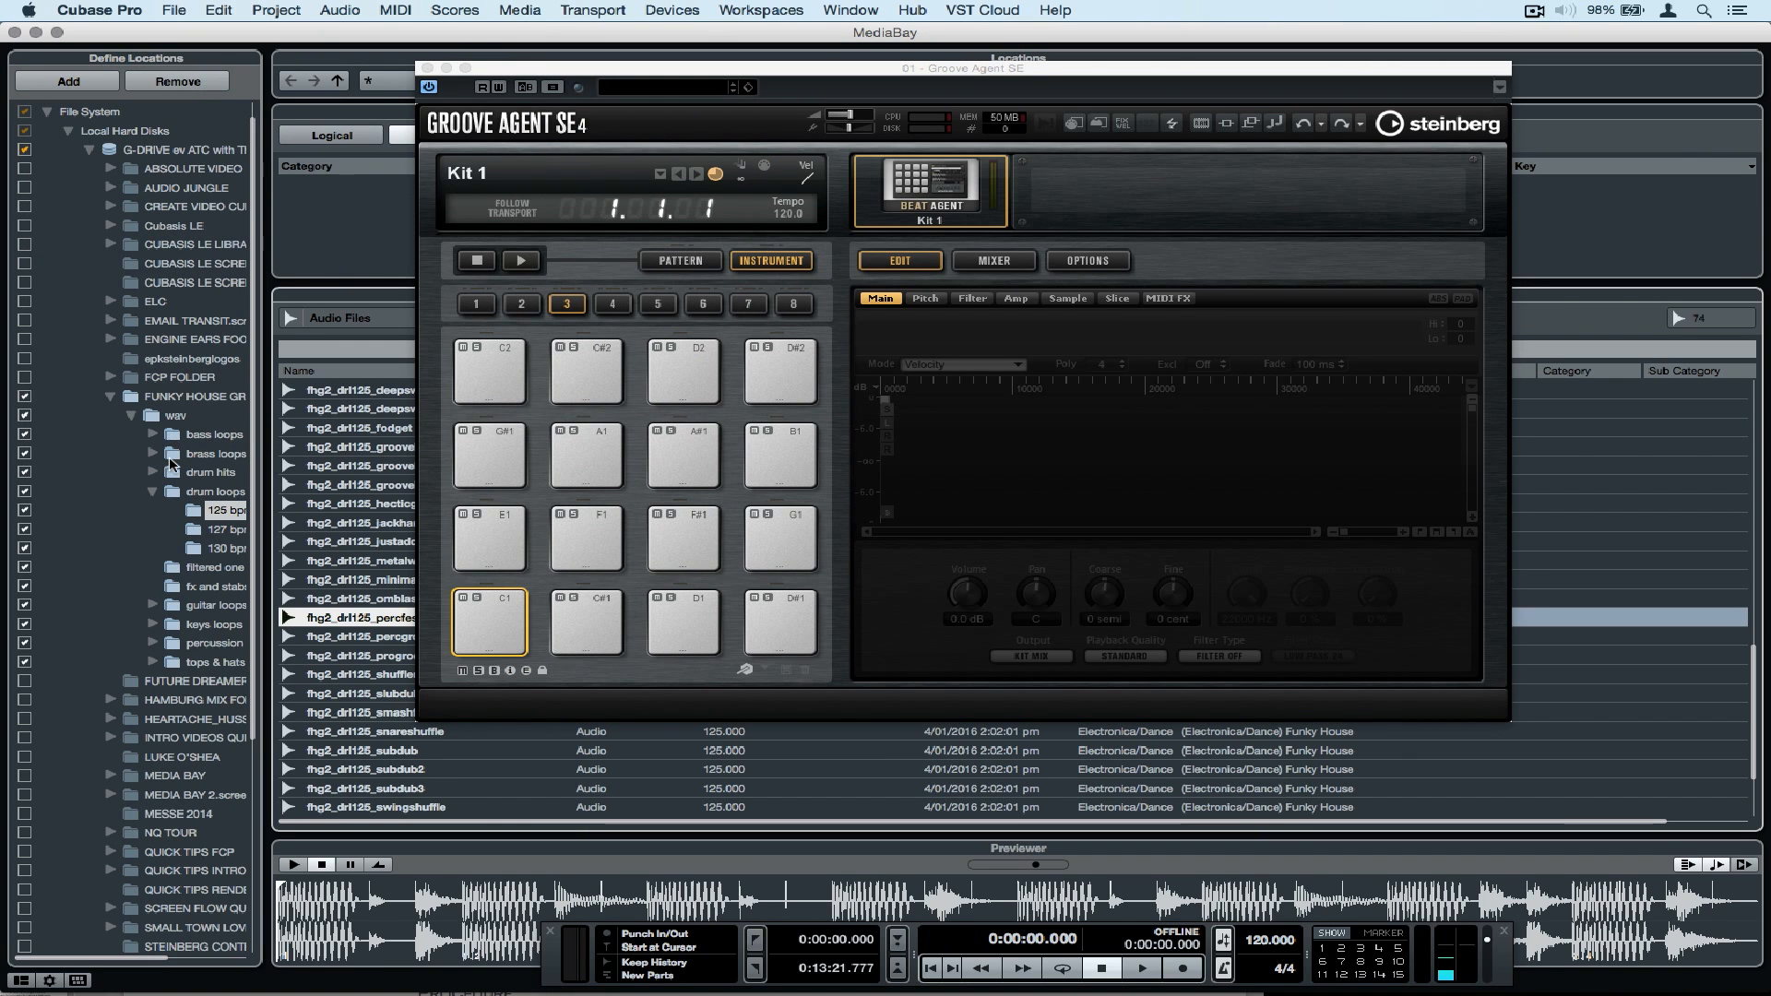
pyautogui.hscroll(4, 169, 461)
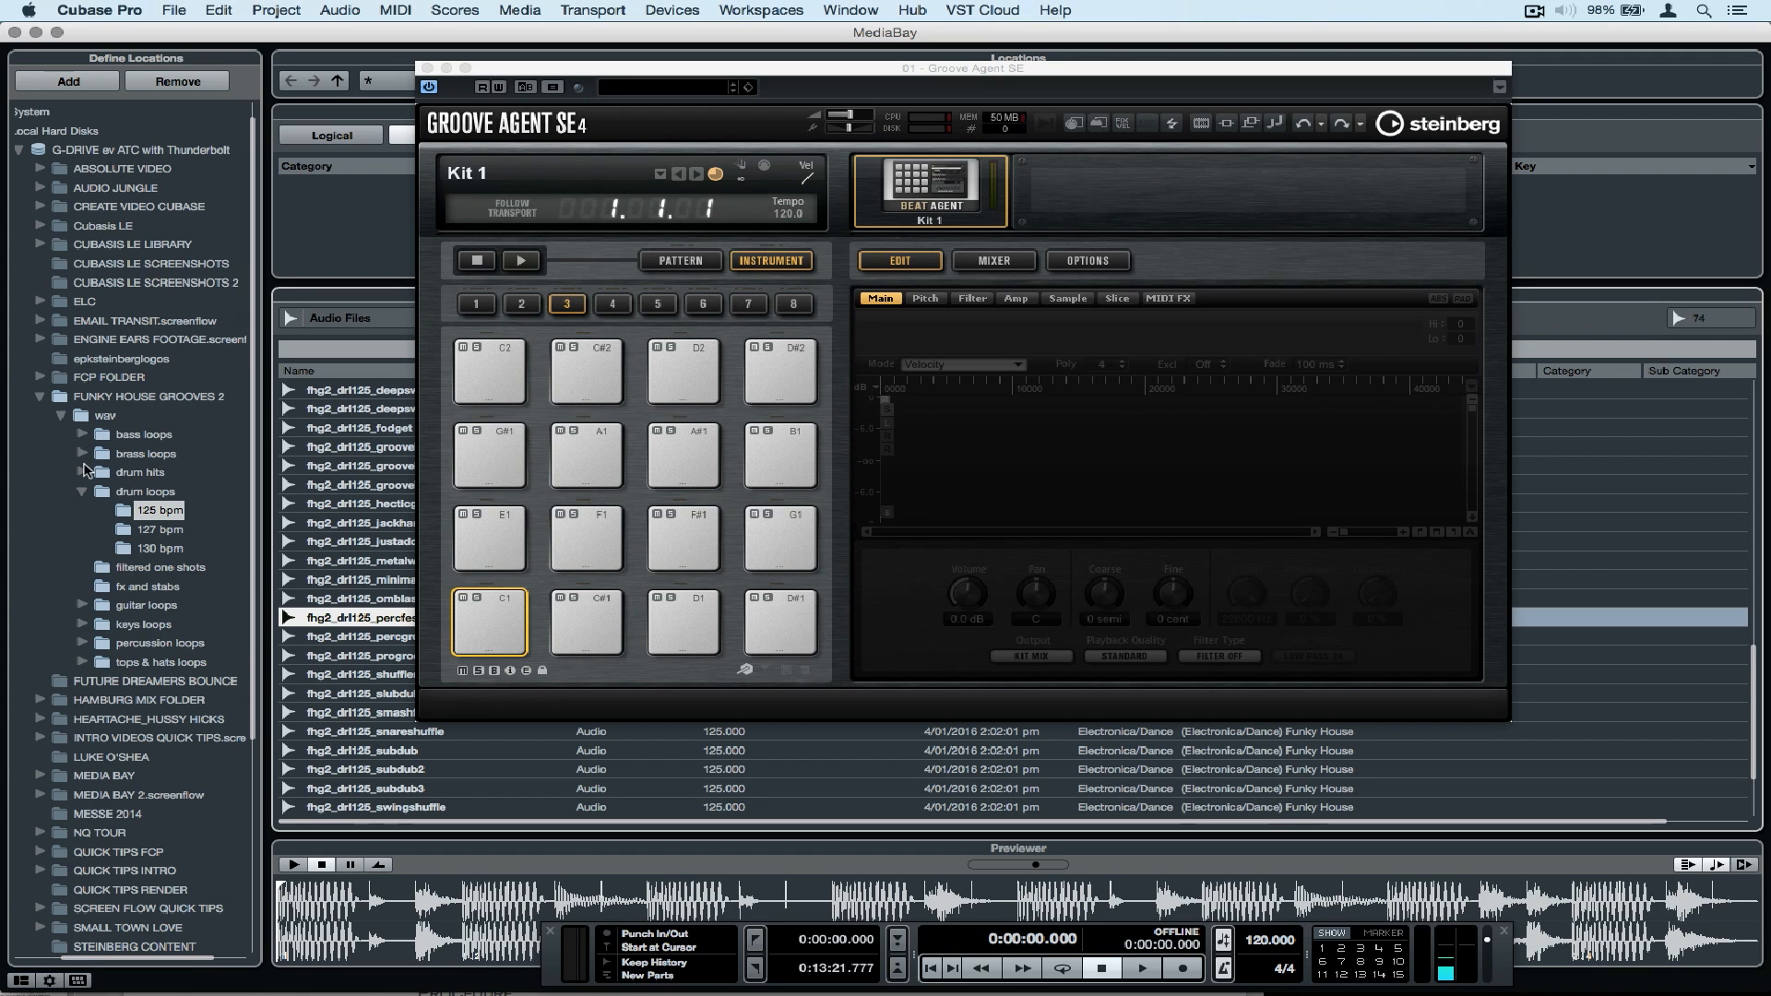
pyautogui.click(83, 472)
pyautogui.click(144, 493)
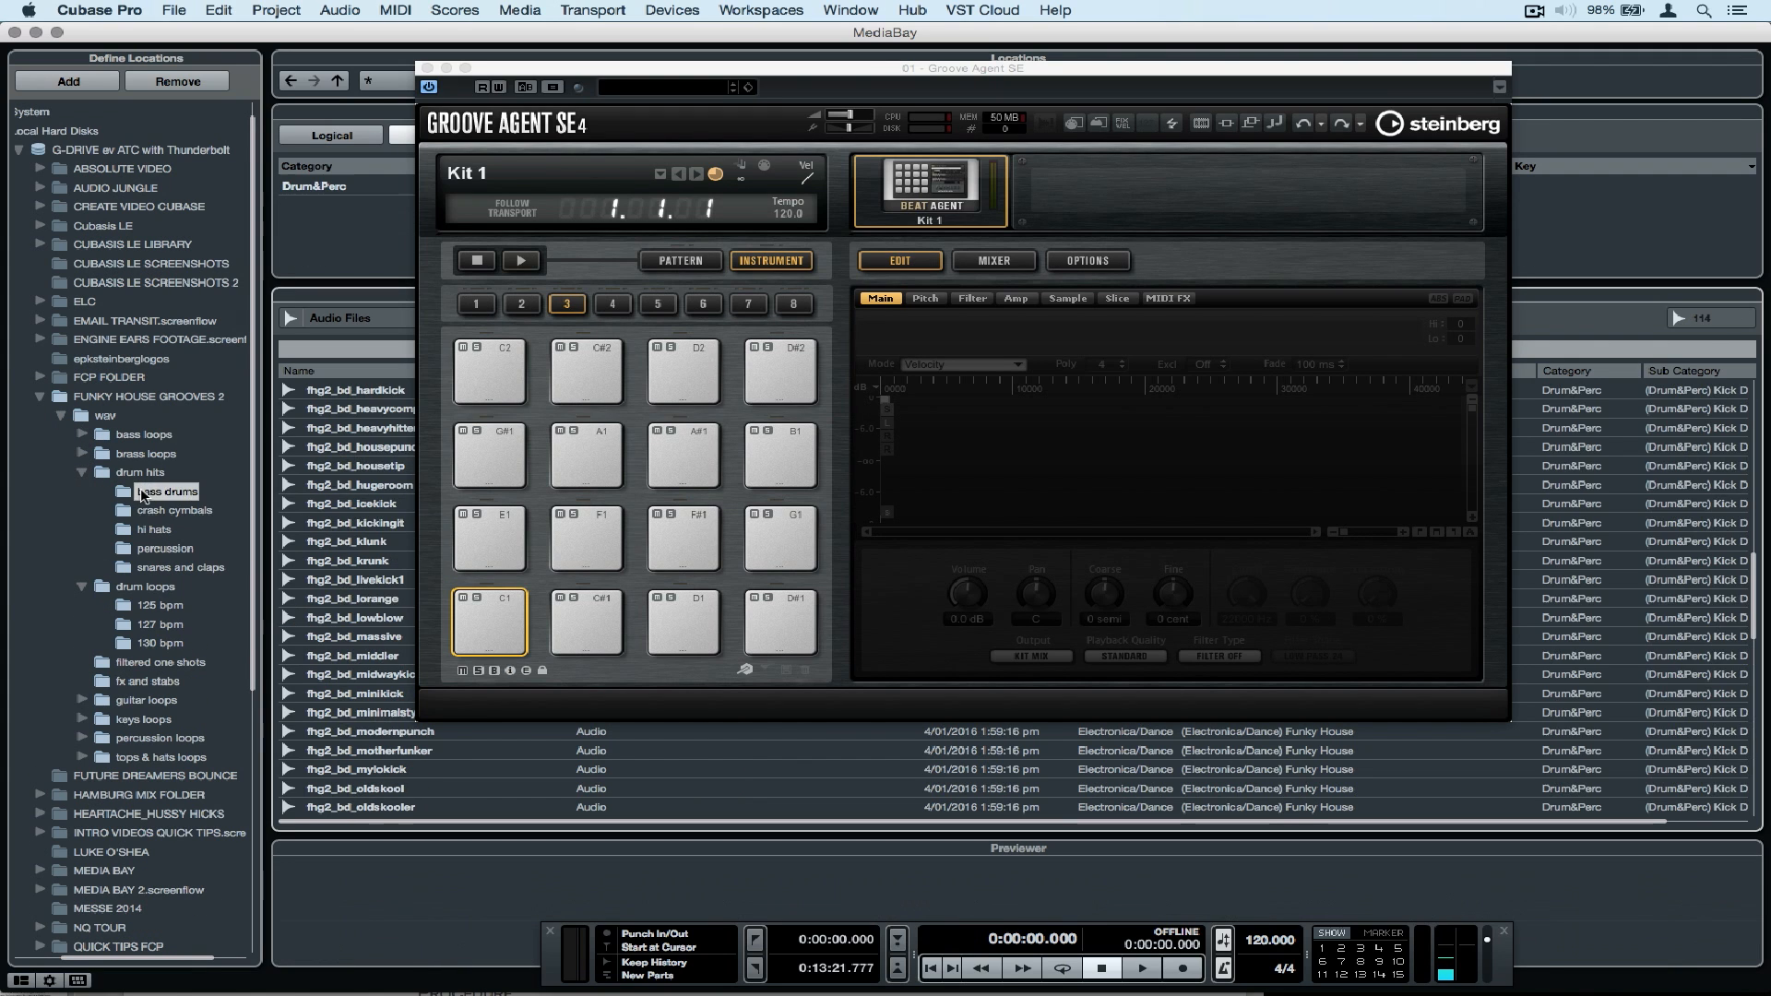
# Move the Groove Agent window clear of the file list, audition several kicks, and load fhg2_bd_massive onto pad C1.
pyautogui.click(367, 503)
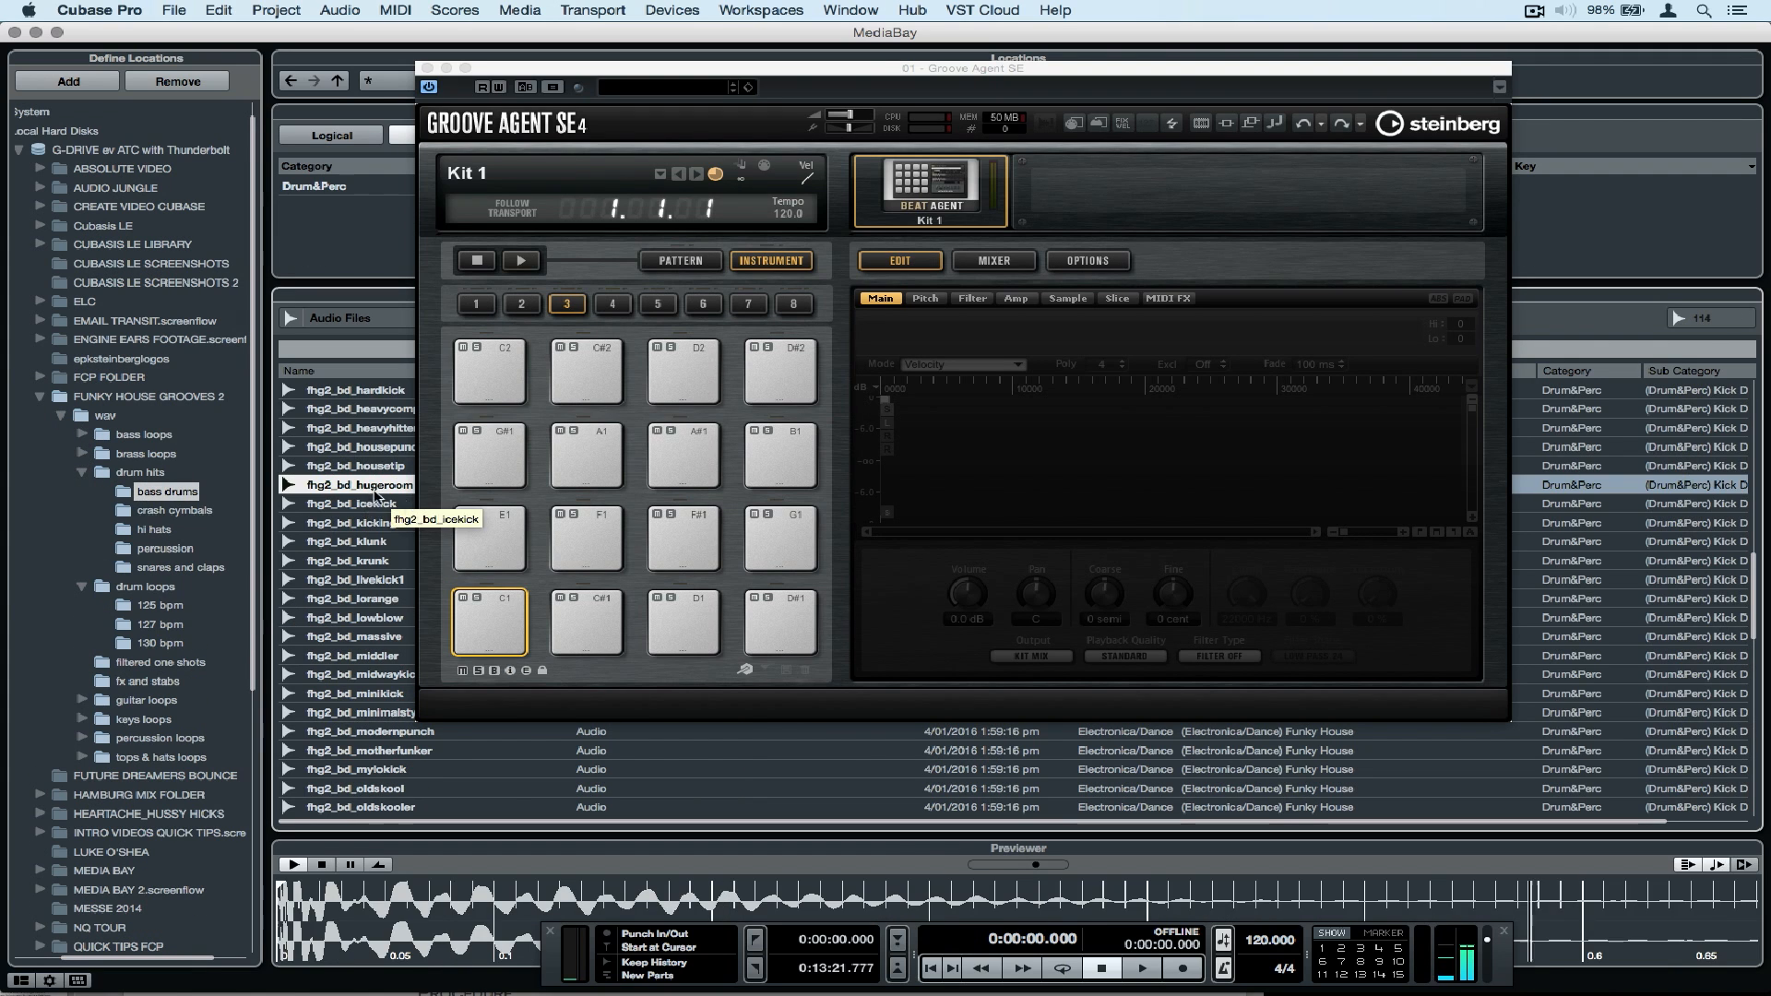
pyautogui.moveTo(545, 68); pyautogui.dragTo(866, 34)
pyautogui.click(365, 580)
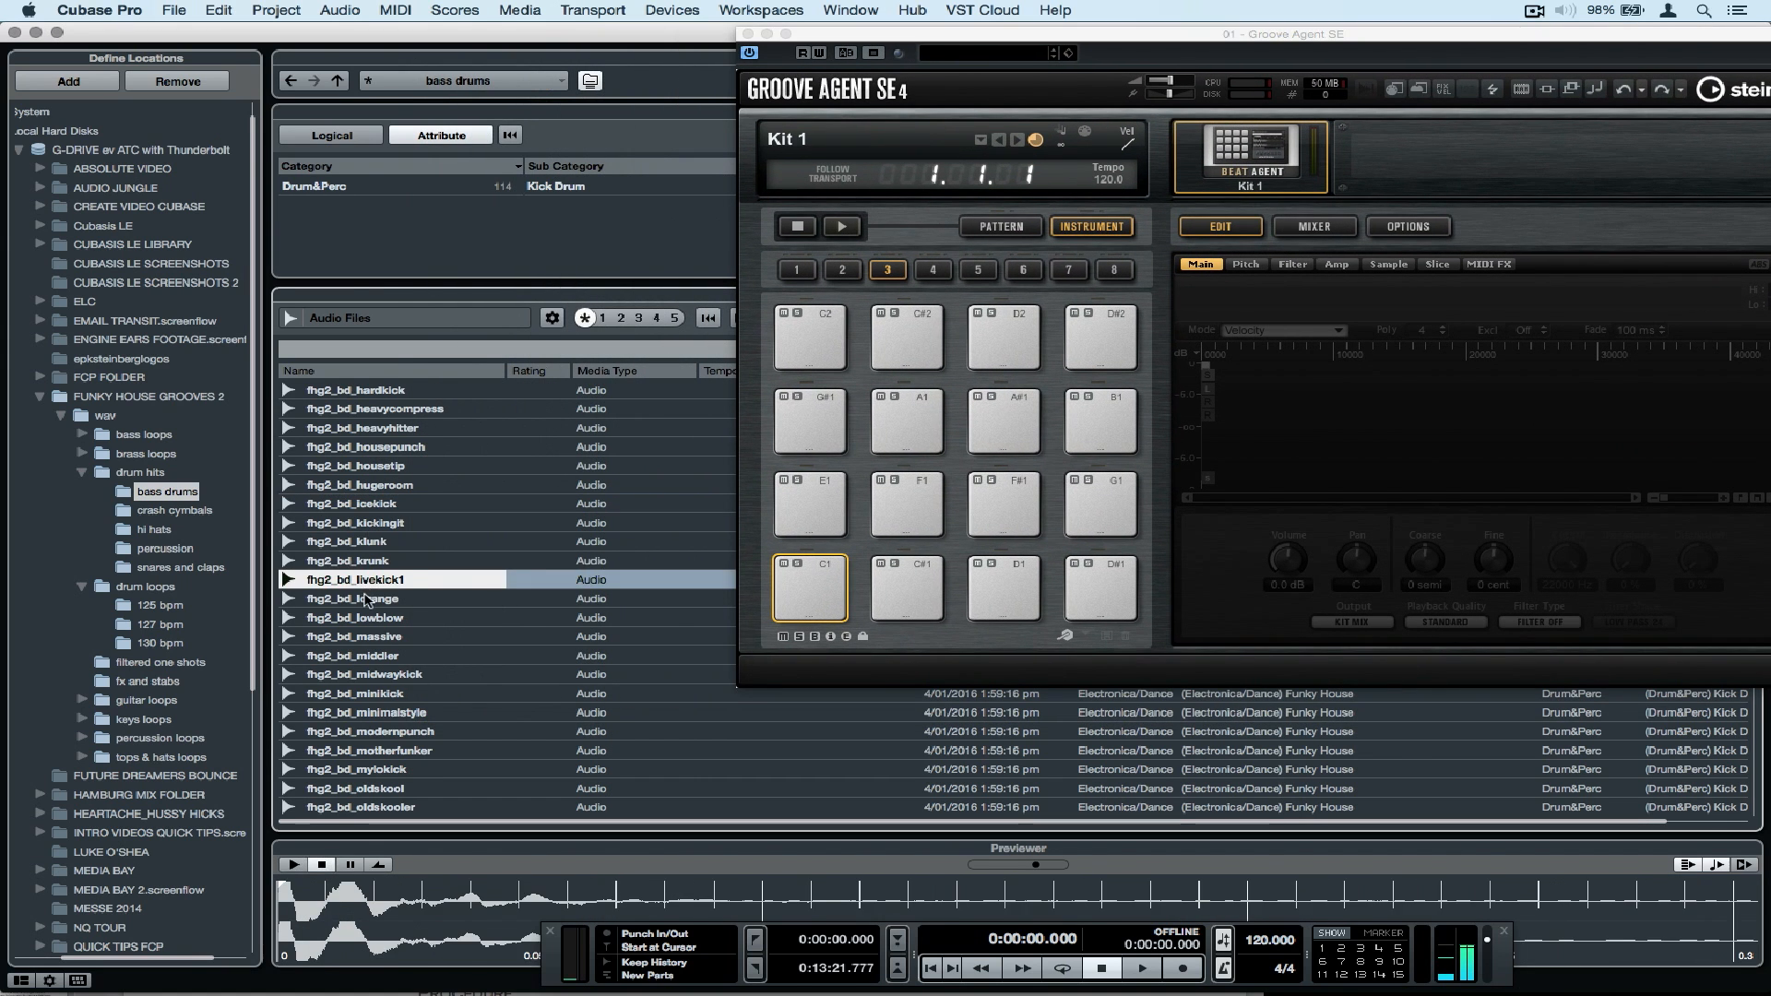
pyautogui.click(368, 599)
pyautogui.click(371, 618)
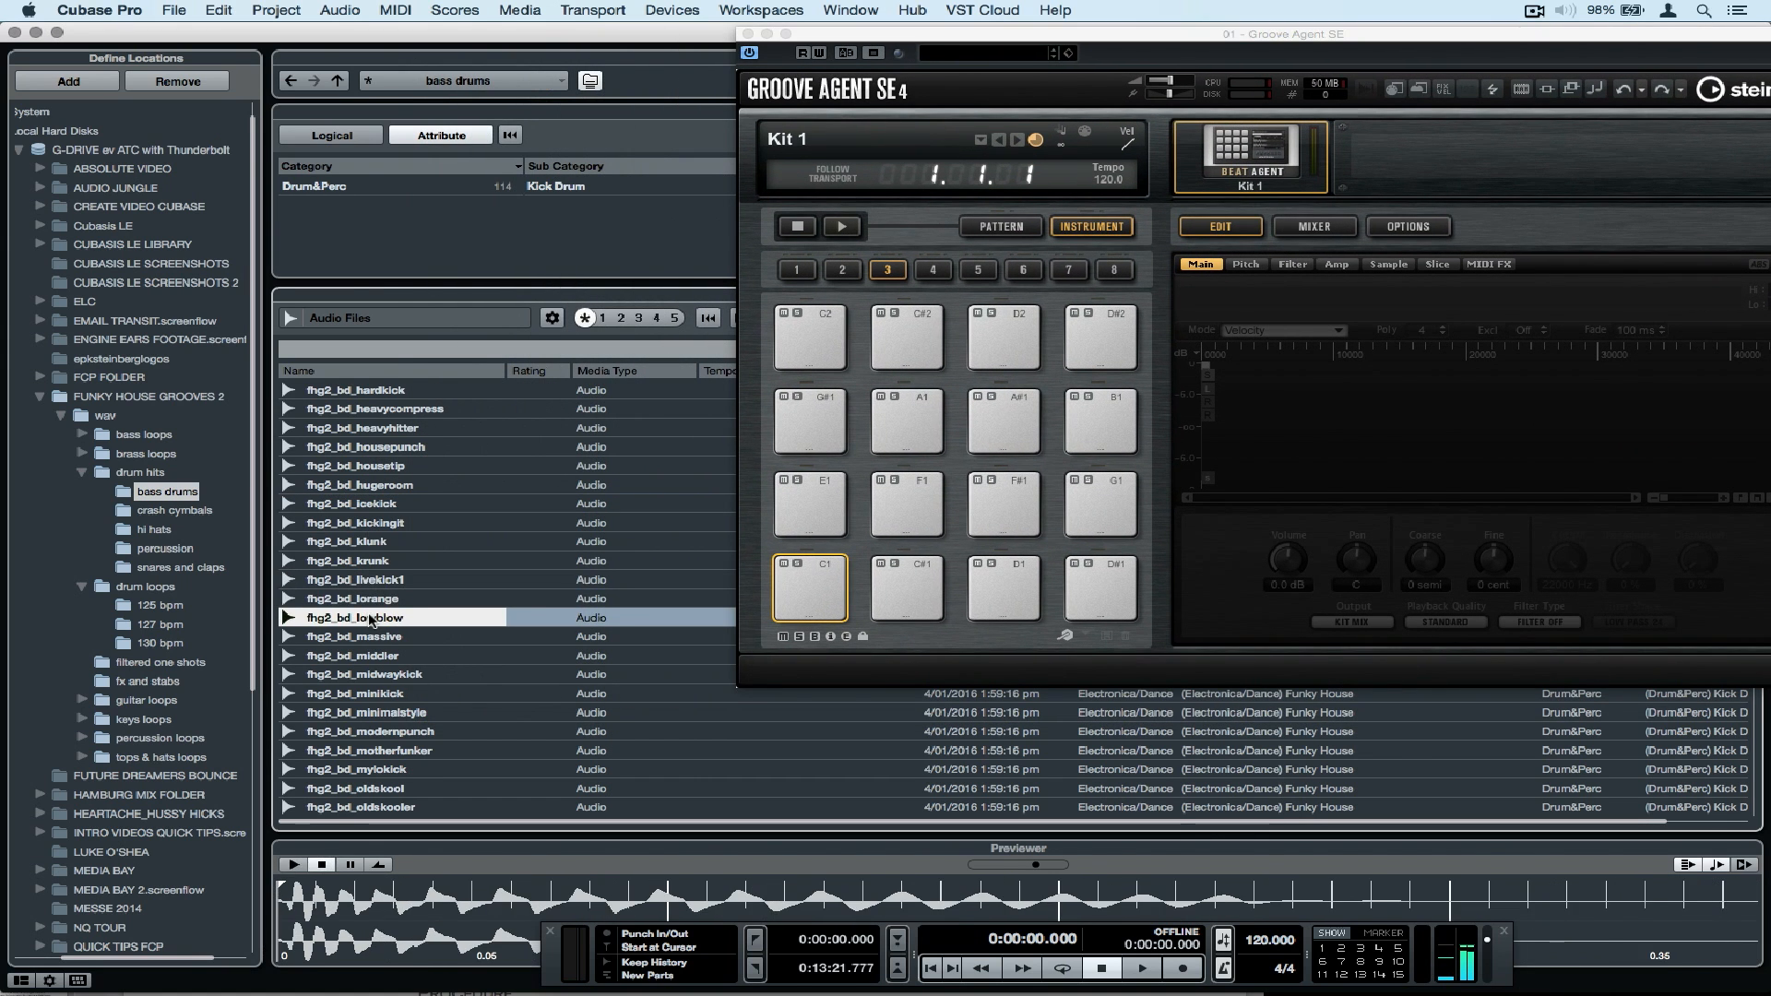
pyautogui.press('Down')
pyautogui.moveTo(363, 637); pyautogui.dragTo(811, 574)
# Try layering fhg2_bd_middler on pad C1 in a narrow high-velocity range, and remove that sample.
pyautogui.moveTo(382, 656); pyautogui.dragTo(812, 565)
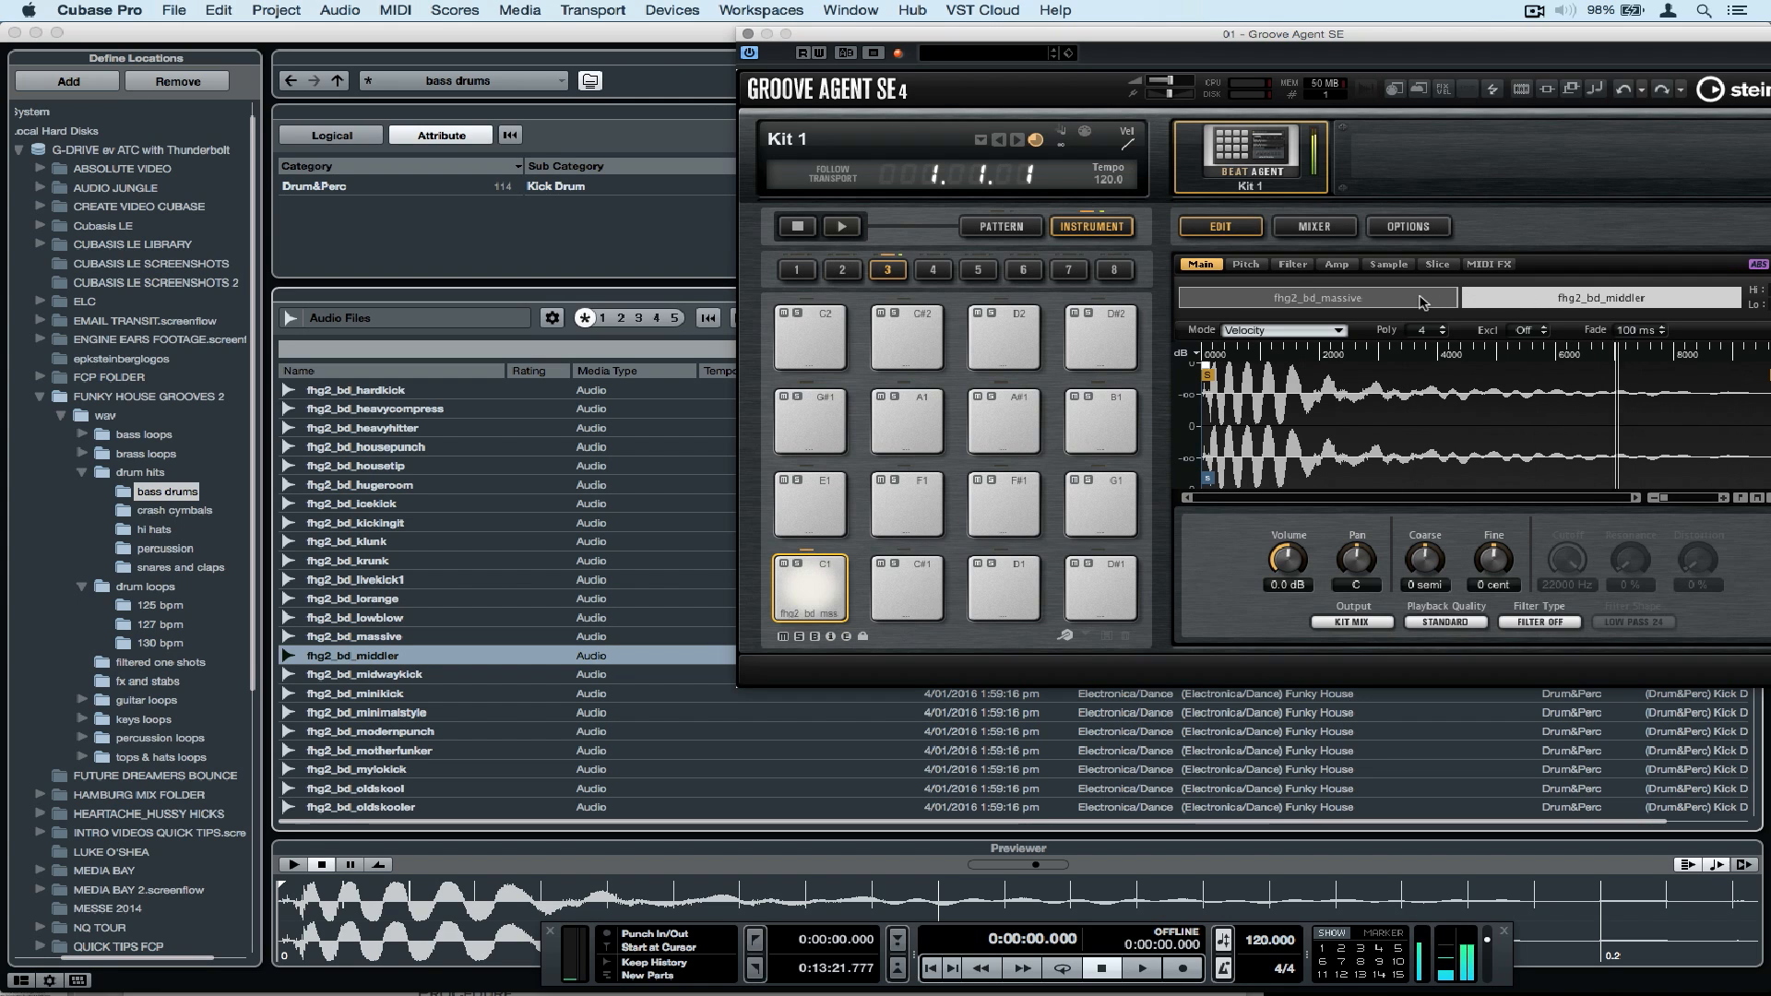
pyautogui.moveTo(1457, 296); pyautogui.dragTo(1691, 296)
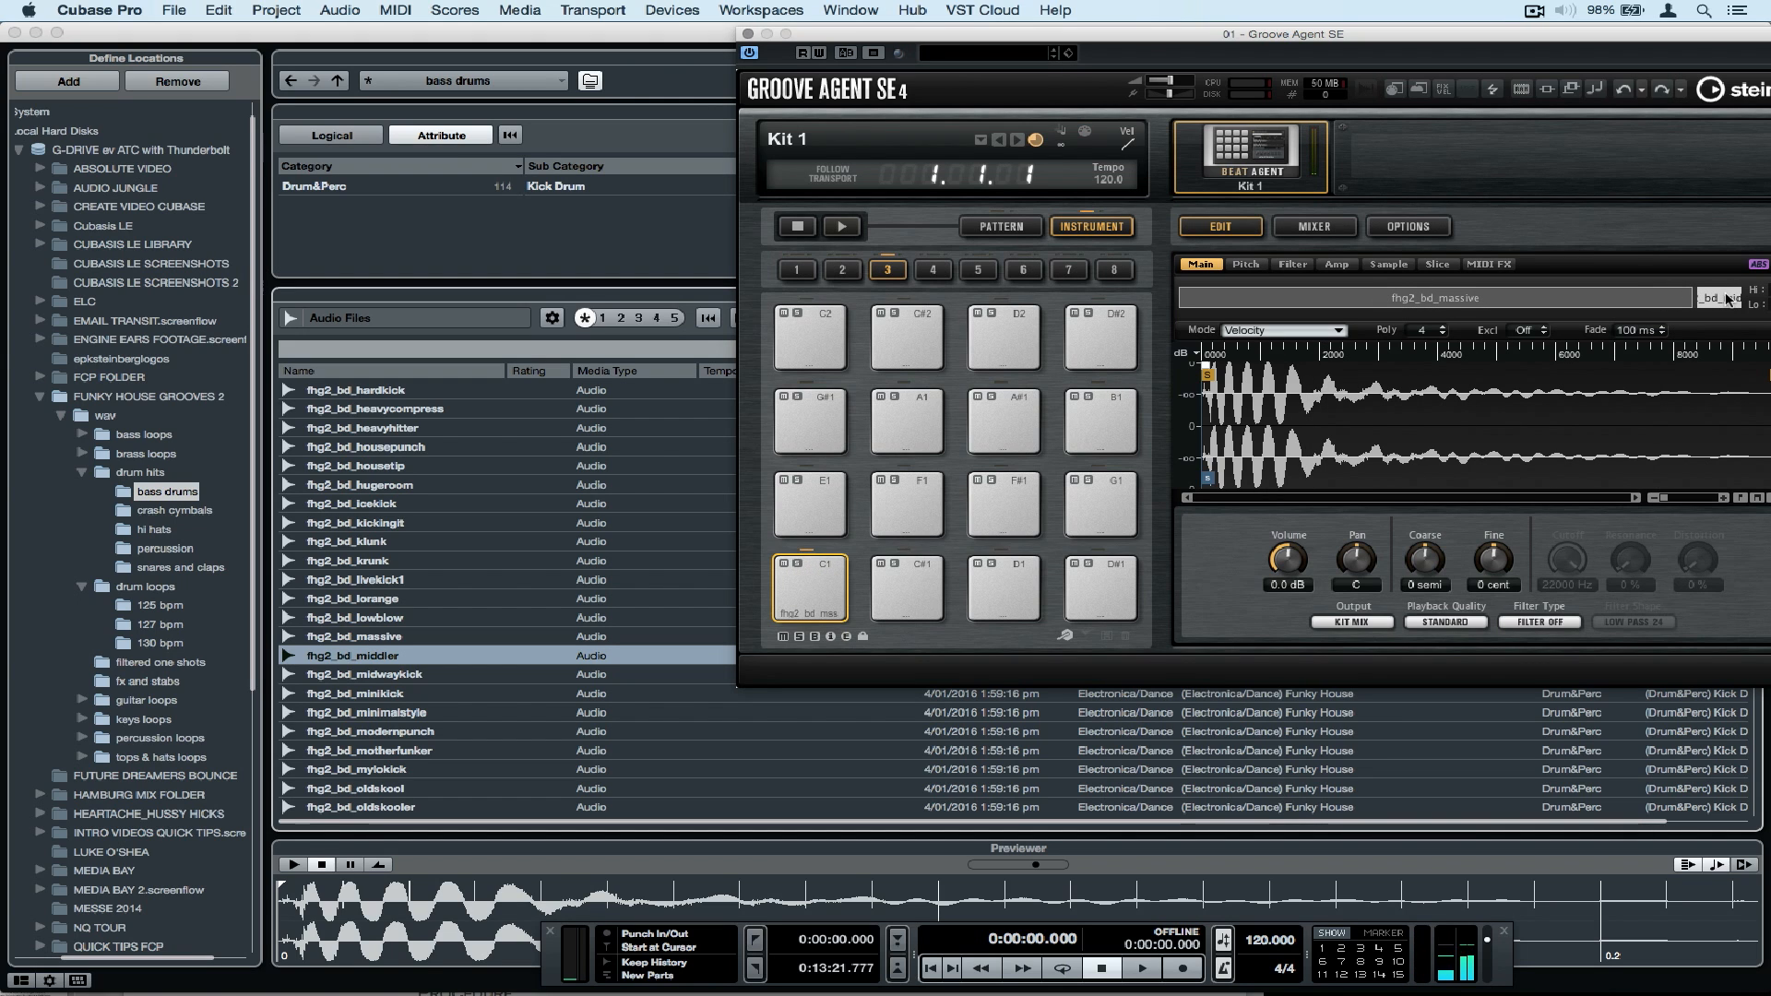
pyautogui.rightClick(1728, 300)
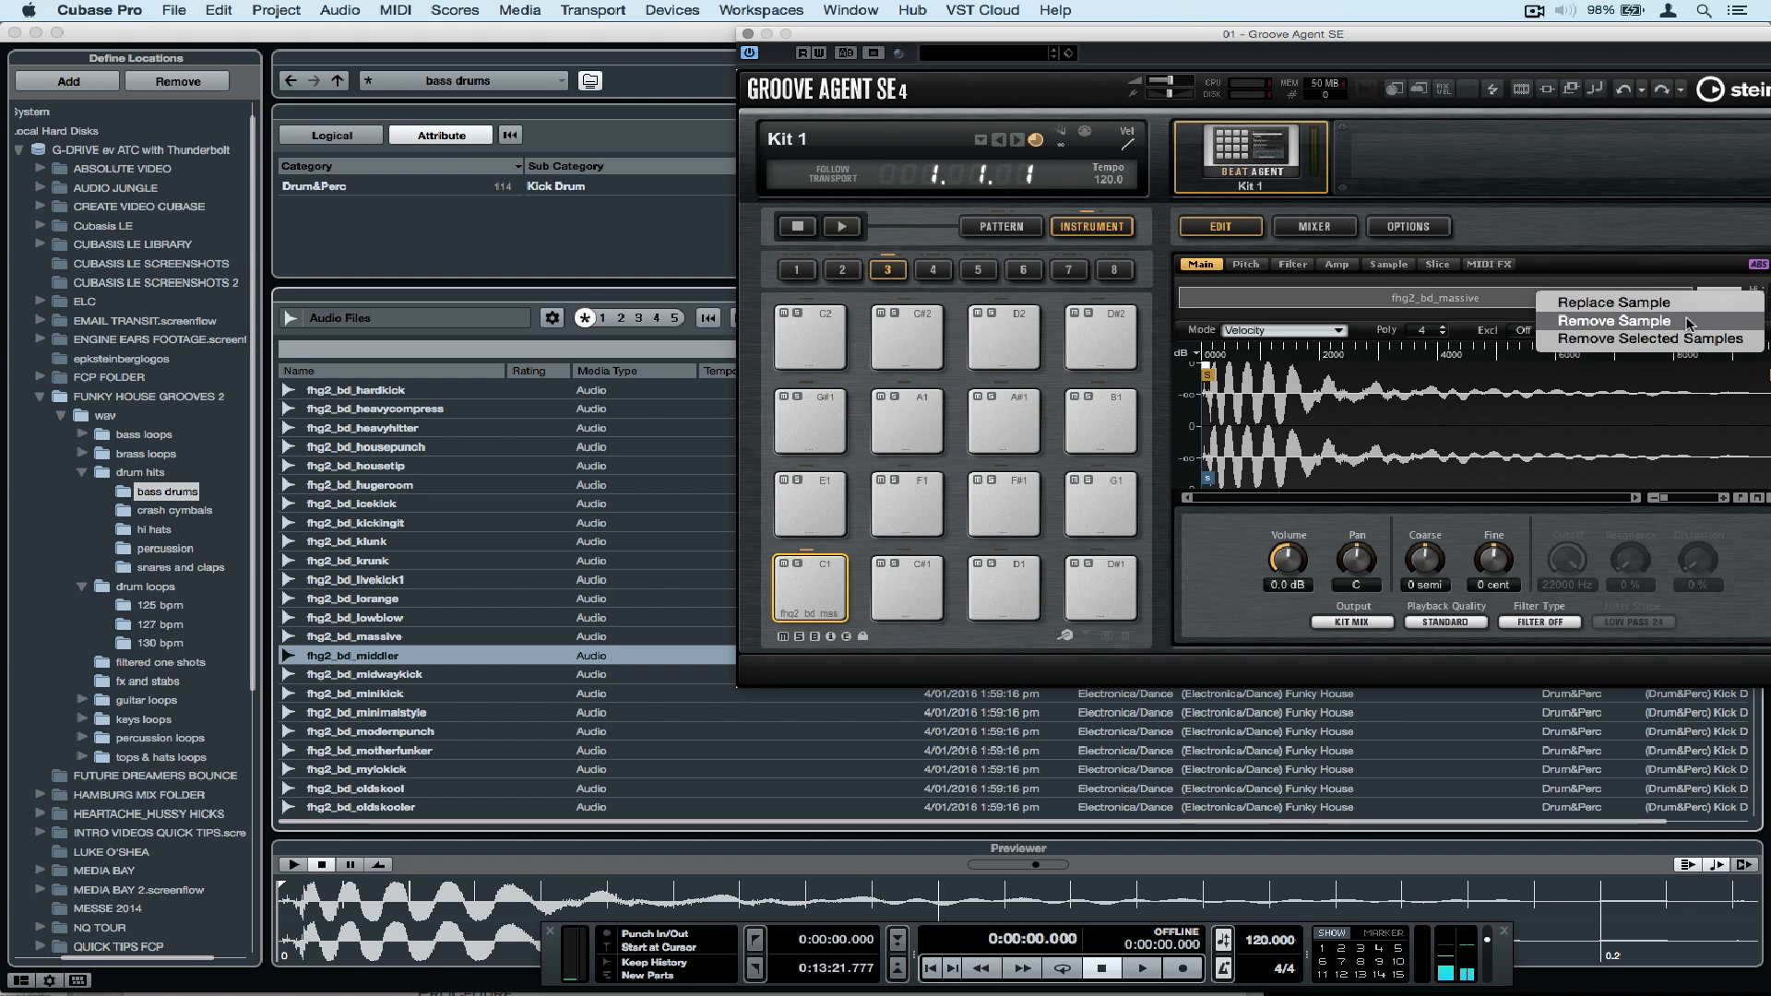
pyautogui.click(1688, 321)
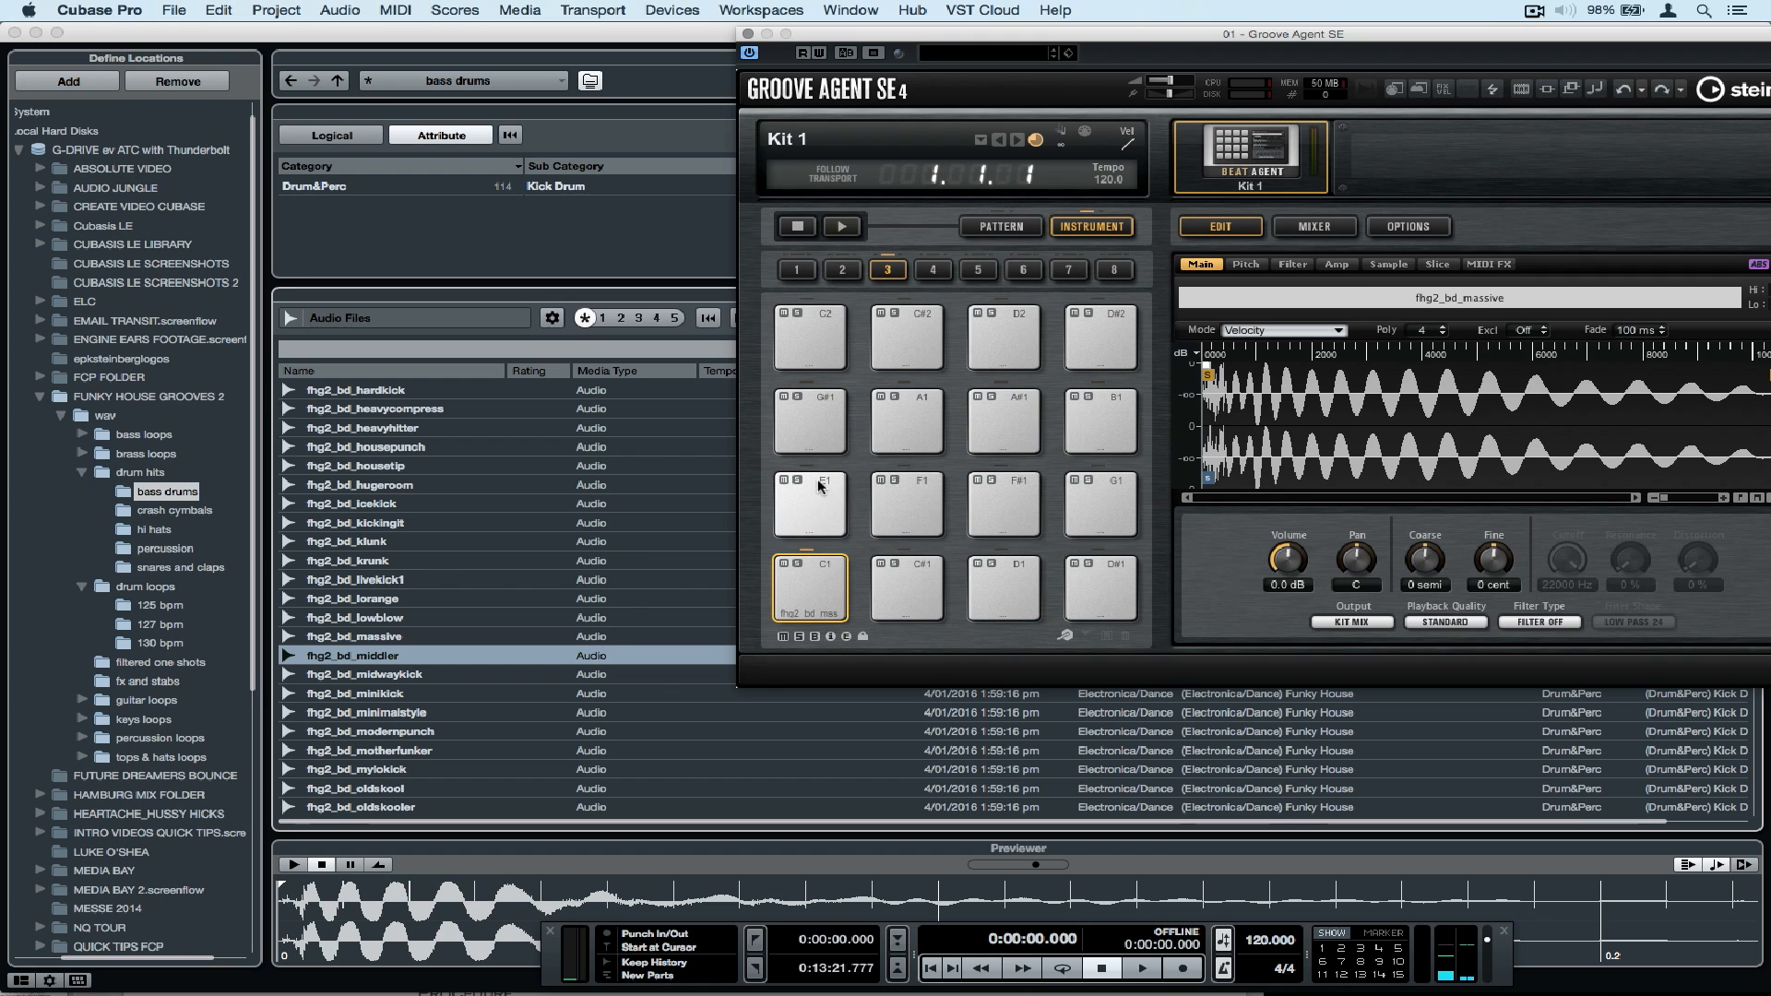
# Load fhg2_snare_massive from the snares and claps folder onto pad D1.
pyautogui.click(161, 569)
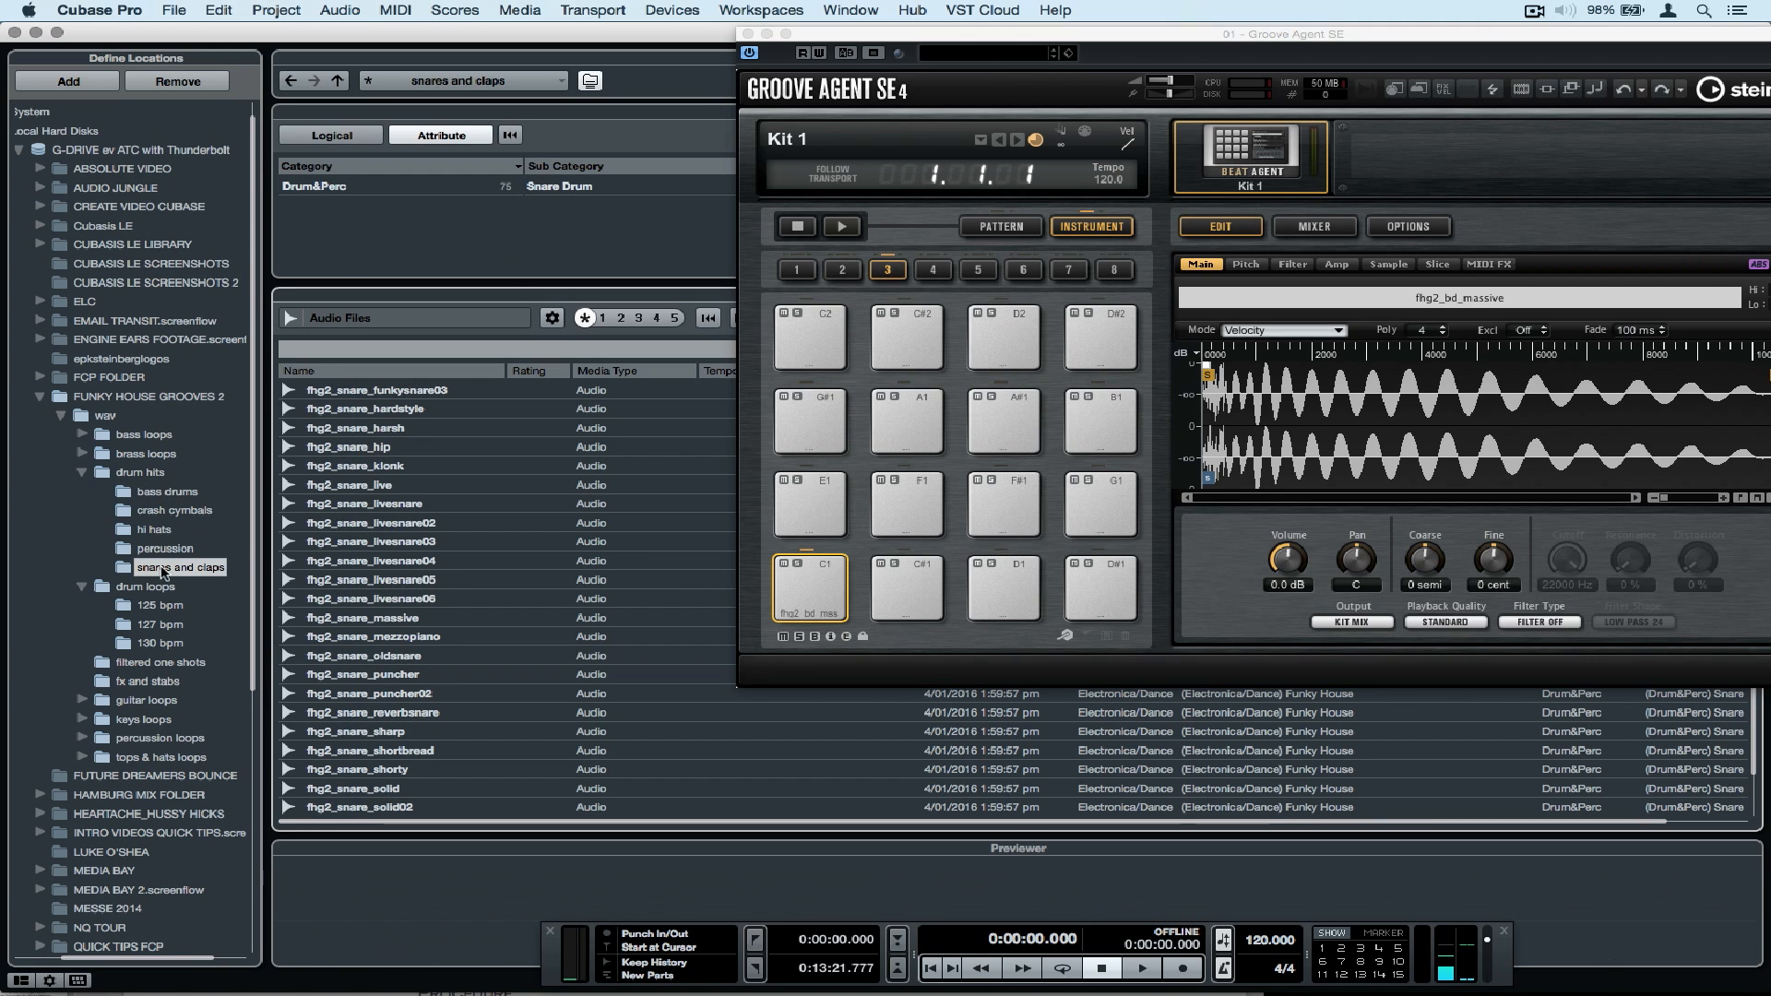
pyautogui.click(386, 618)
pyautogui.moveTo(386, 620); pyautogui.dragTo(1004, 567)
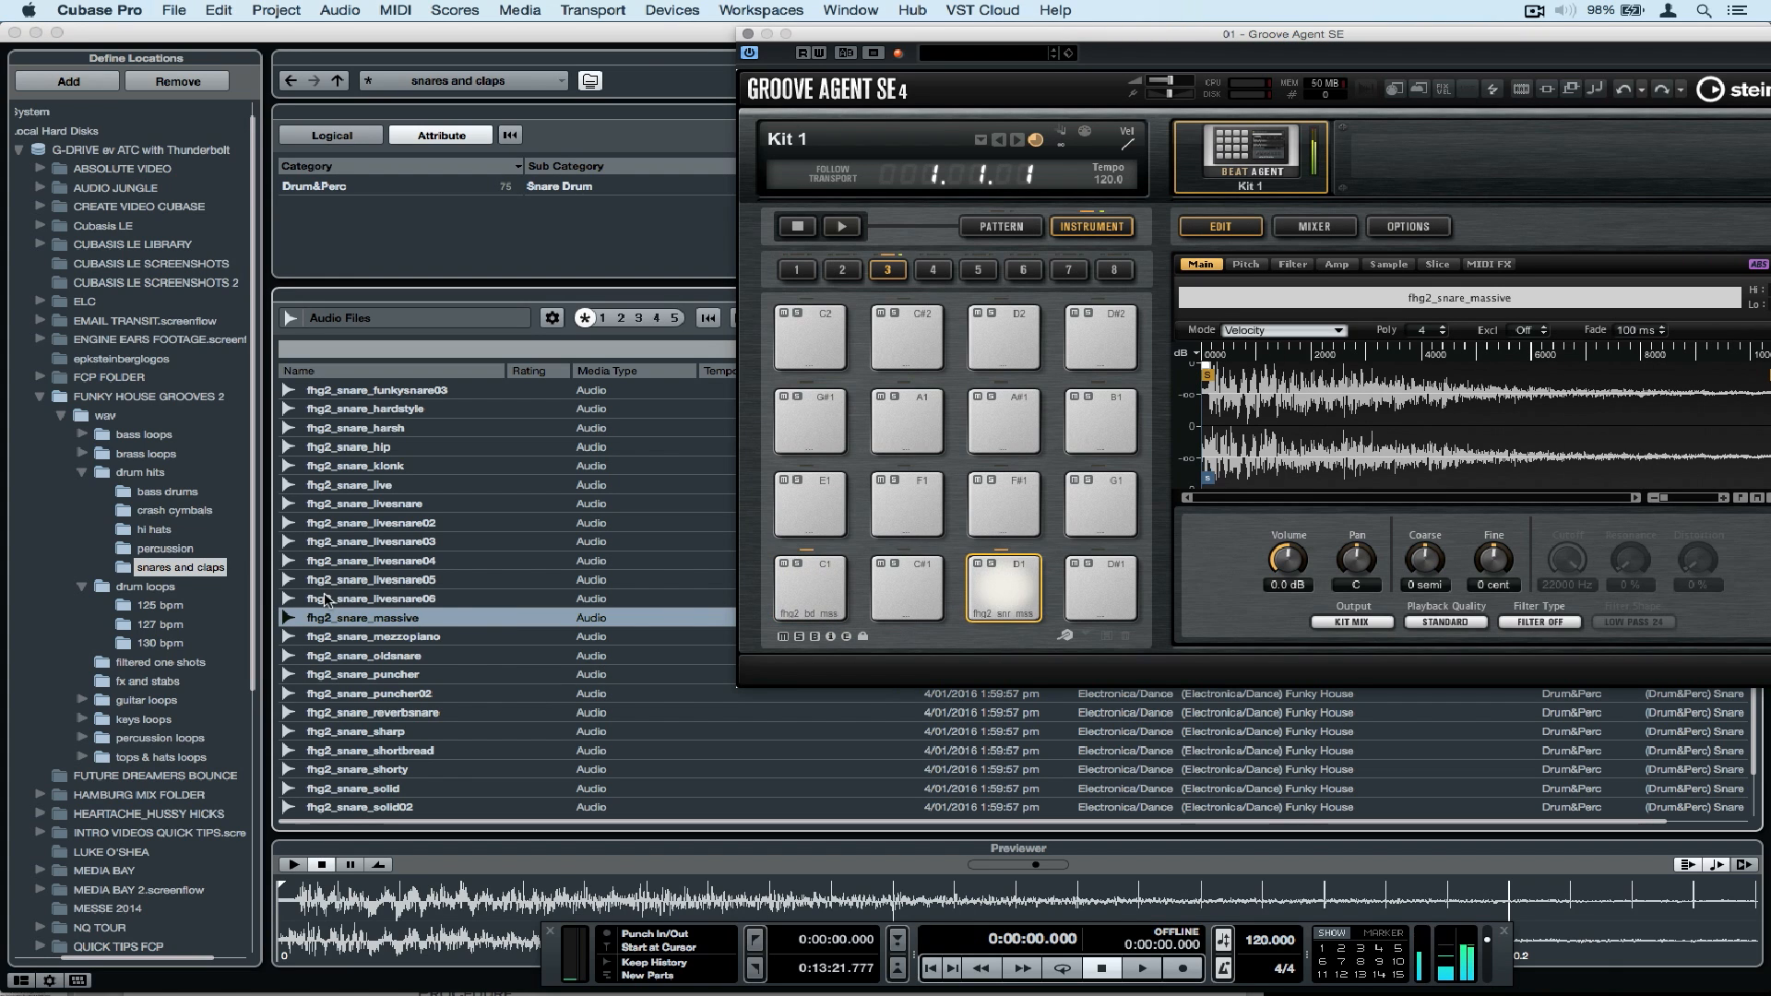
# Audition samples in the hi hats folder and load fhg2_hihat_funkyhat15 onto pad F#1.
pyautogui.click(154, 529)
pyautogui.click(381, 506)
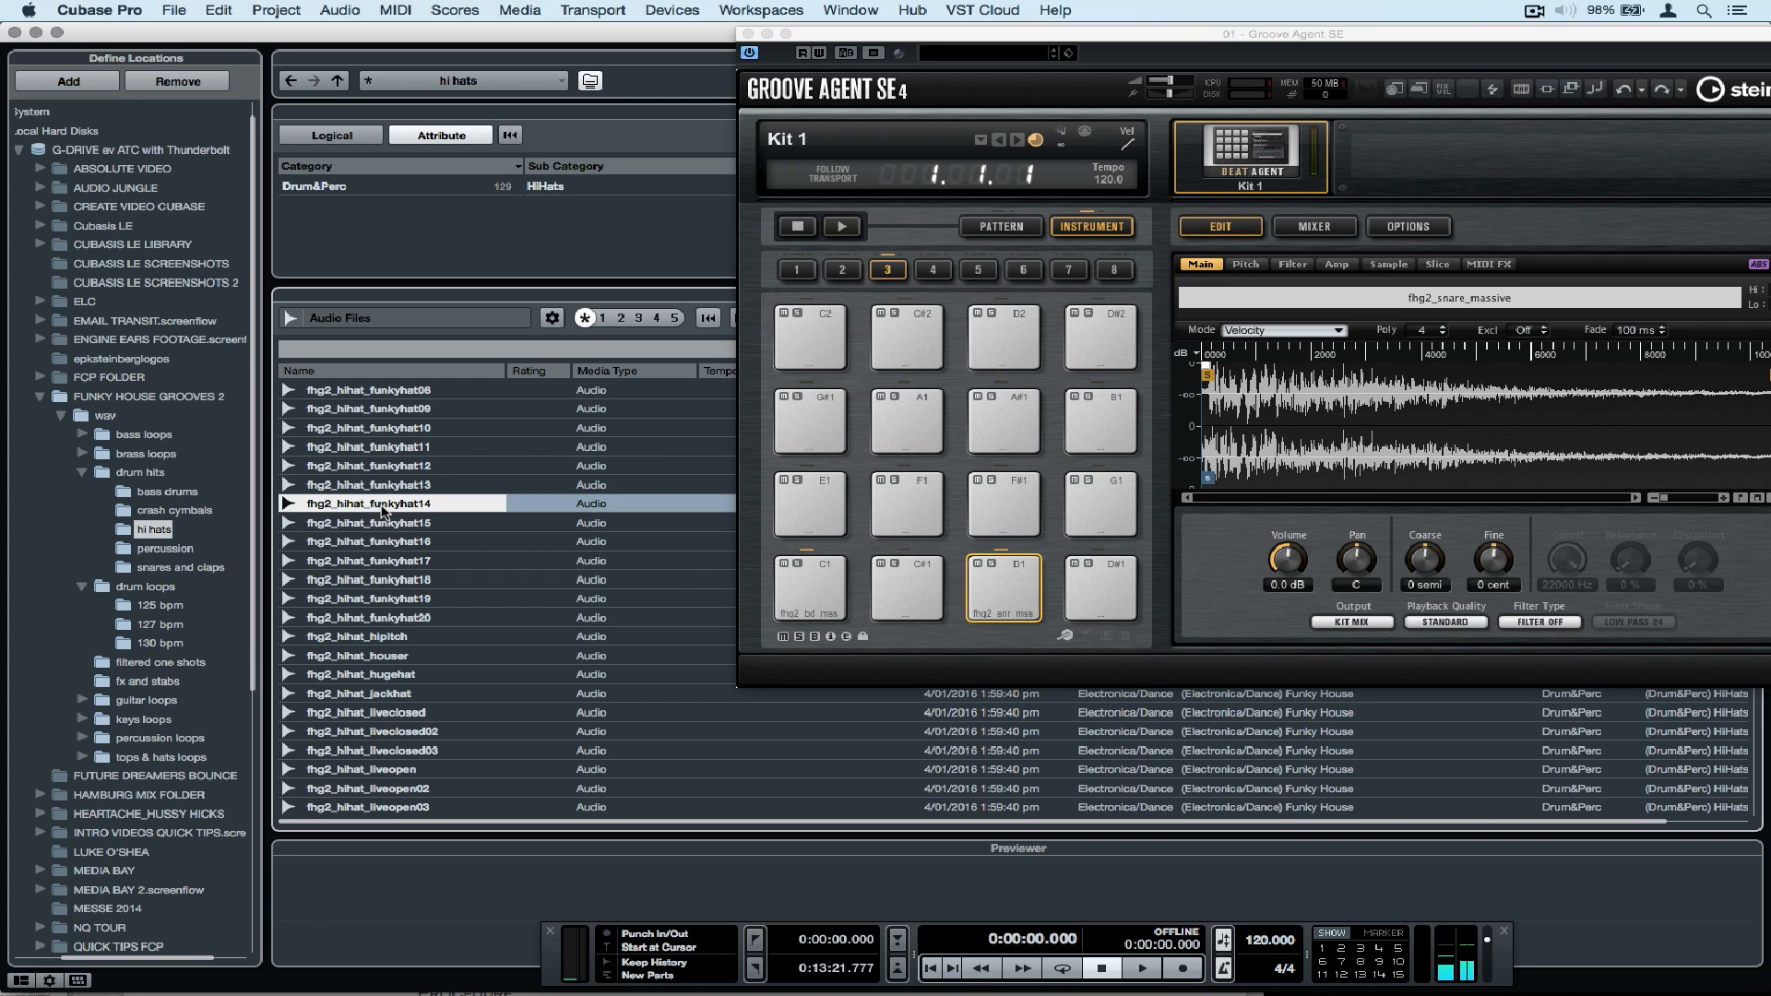
pyautogui.click(376, 523)
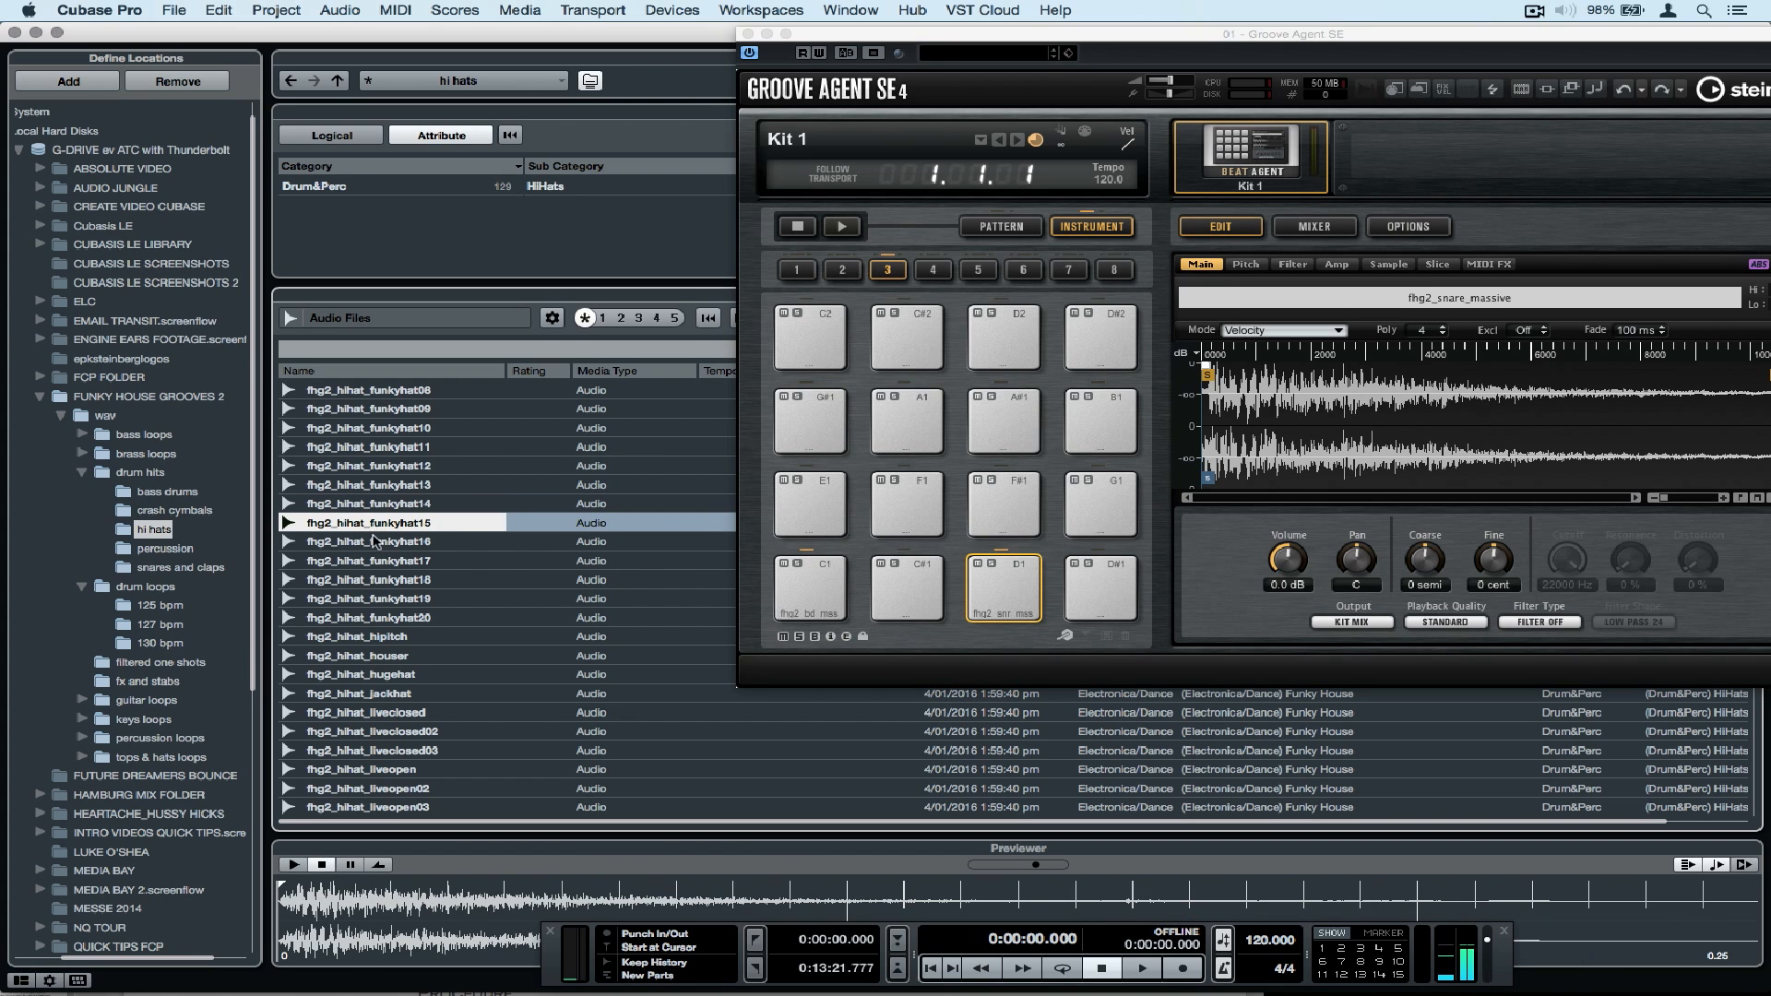
pyautogui.moveTo(373, 523); pyautogui.dragTo(1004, 504)
# Load fhg2_hihat_funkyhat18 onto pad G#1 and fhg2_hihat_funkyhat20 onto pad A#1.
pyautogui.click(379, 561)
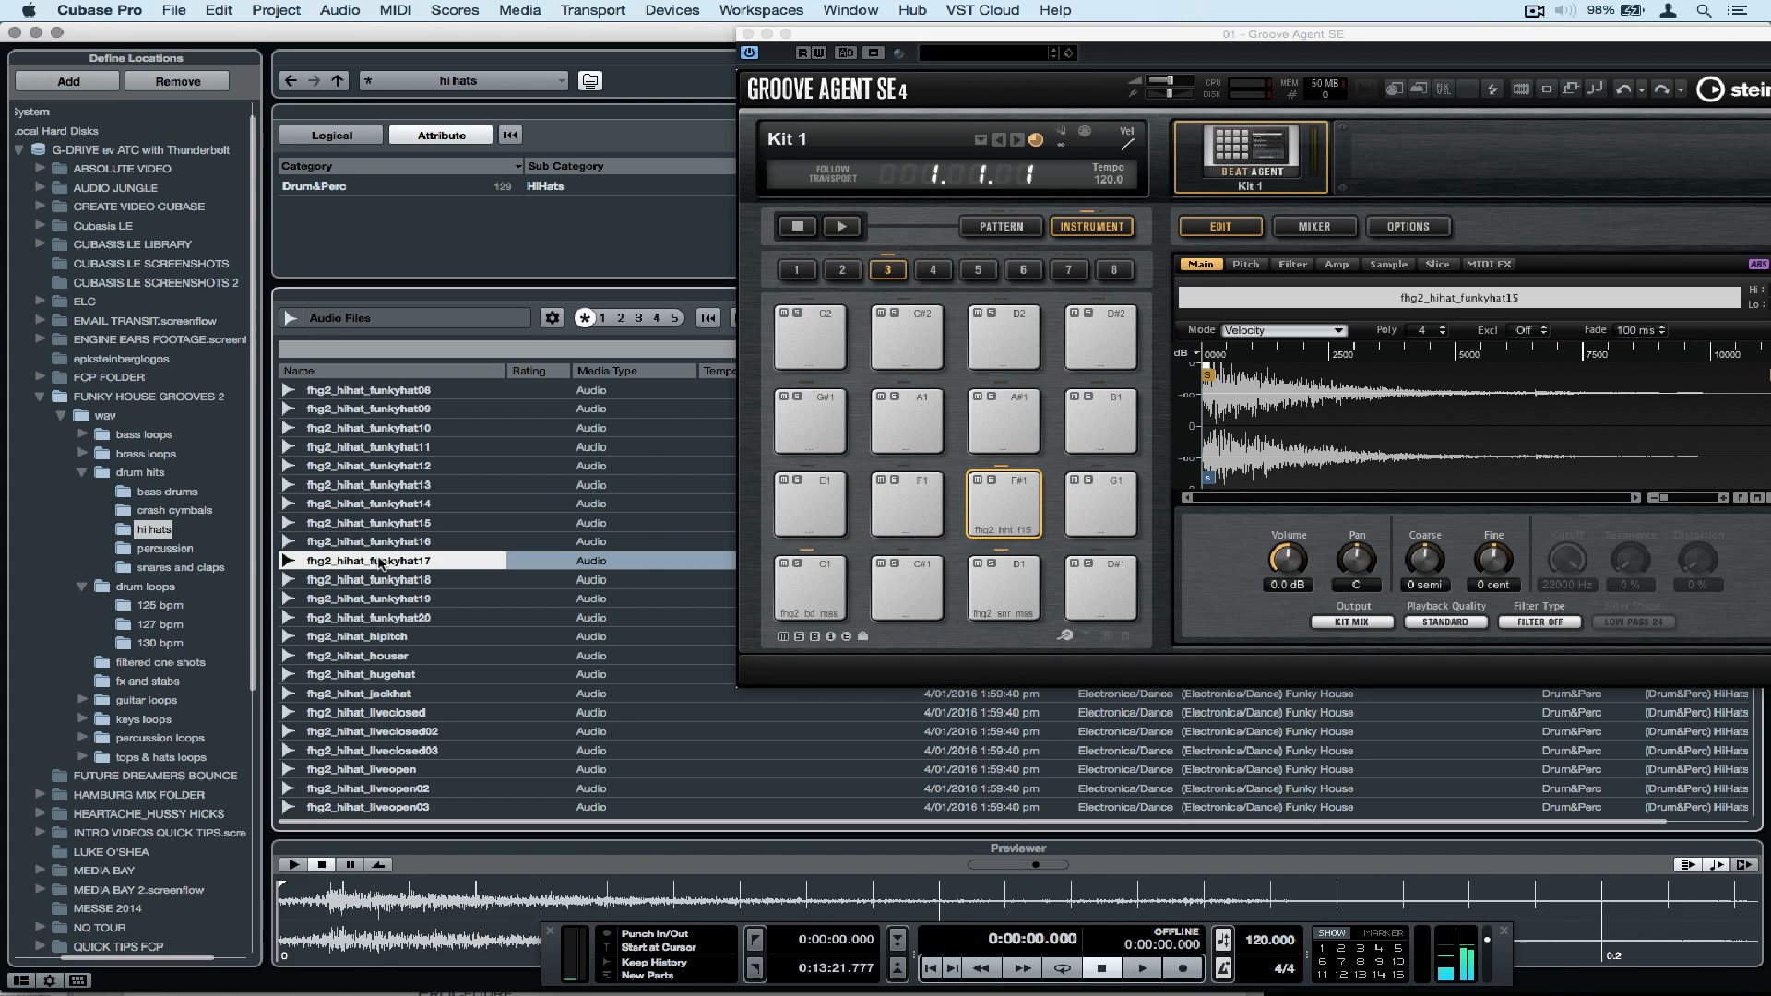
pyautogui.click(376, 579)
pyautogui.moveTo(373, 579); pyautogui.dragTo(808, 417)
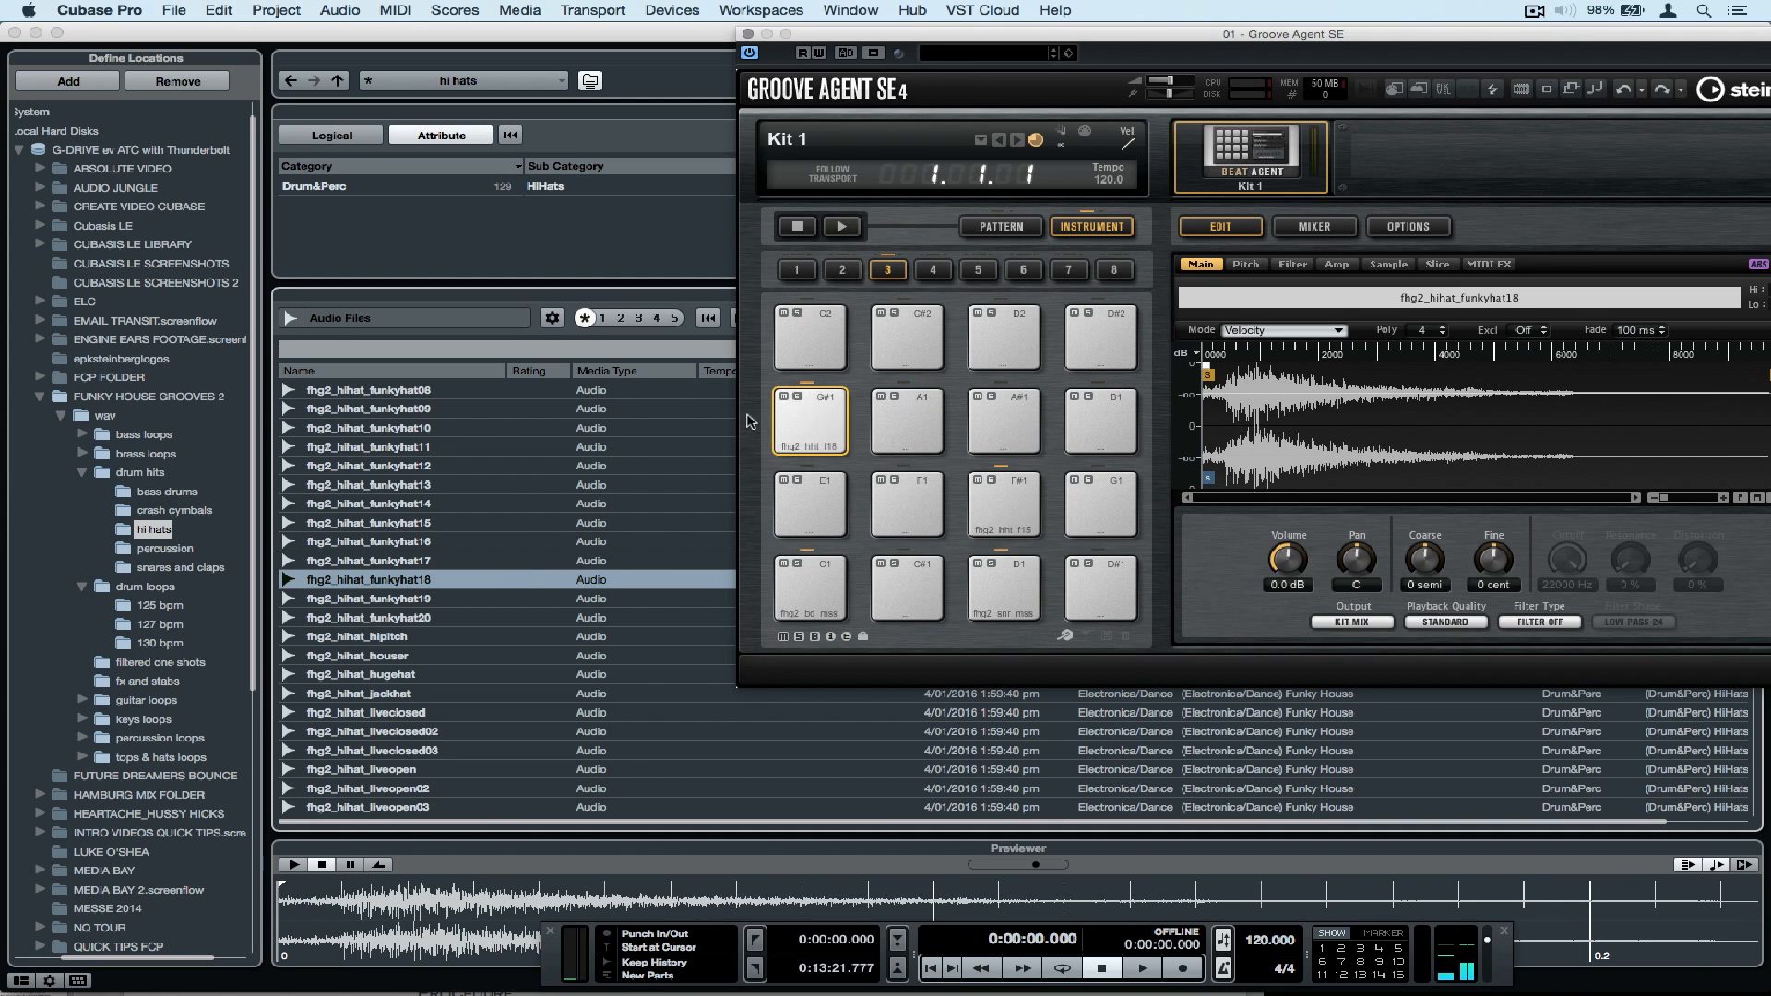
pyautogui.click(405, 617)
pyautogui.moveTo(406, 617); pyautogui.dragTo(1004, 404)
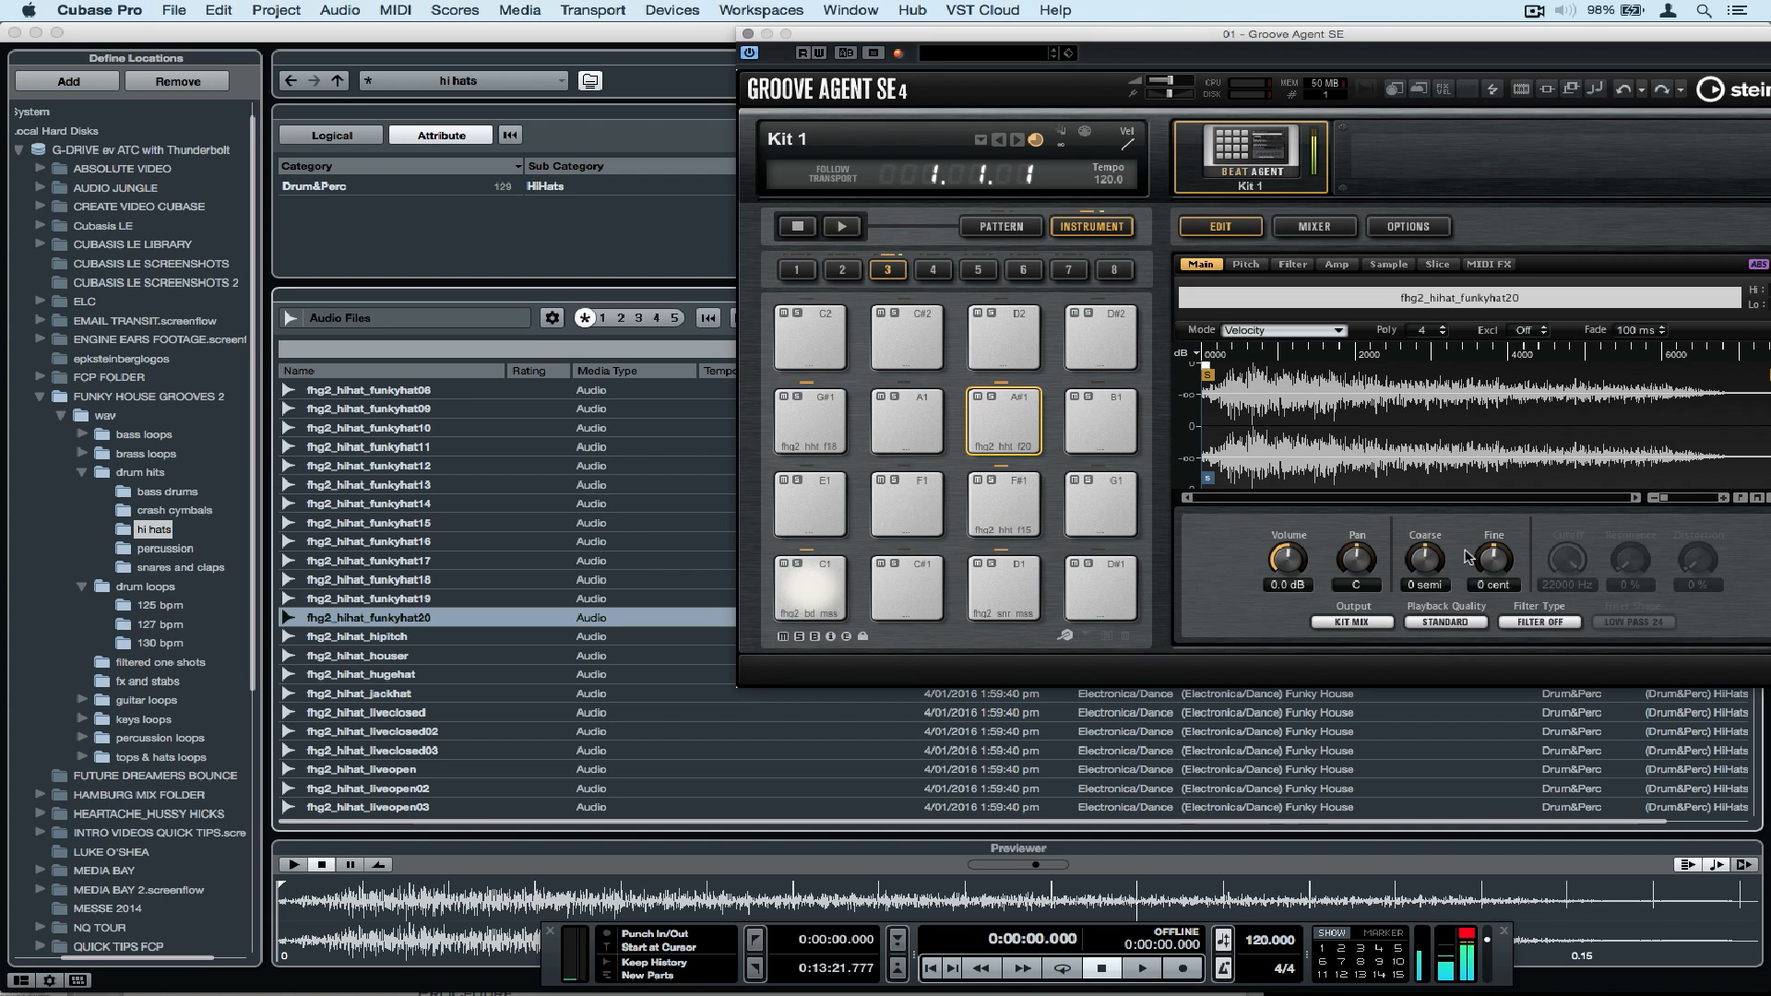
# Try lowering the A#1 hi-hat's coarse pitch to -4 semitones, and reset it to 0.
pyautogui.click(1246, 263)
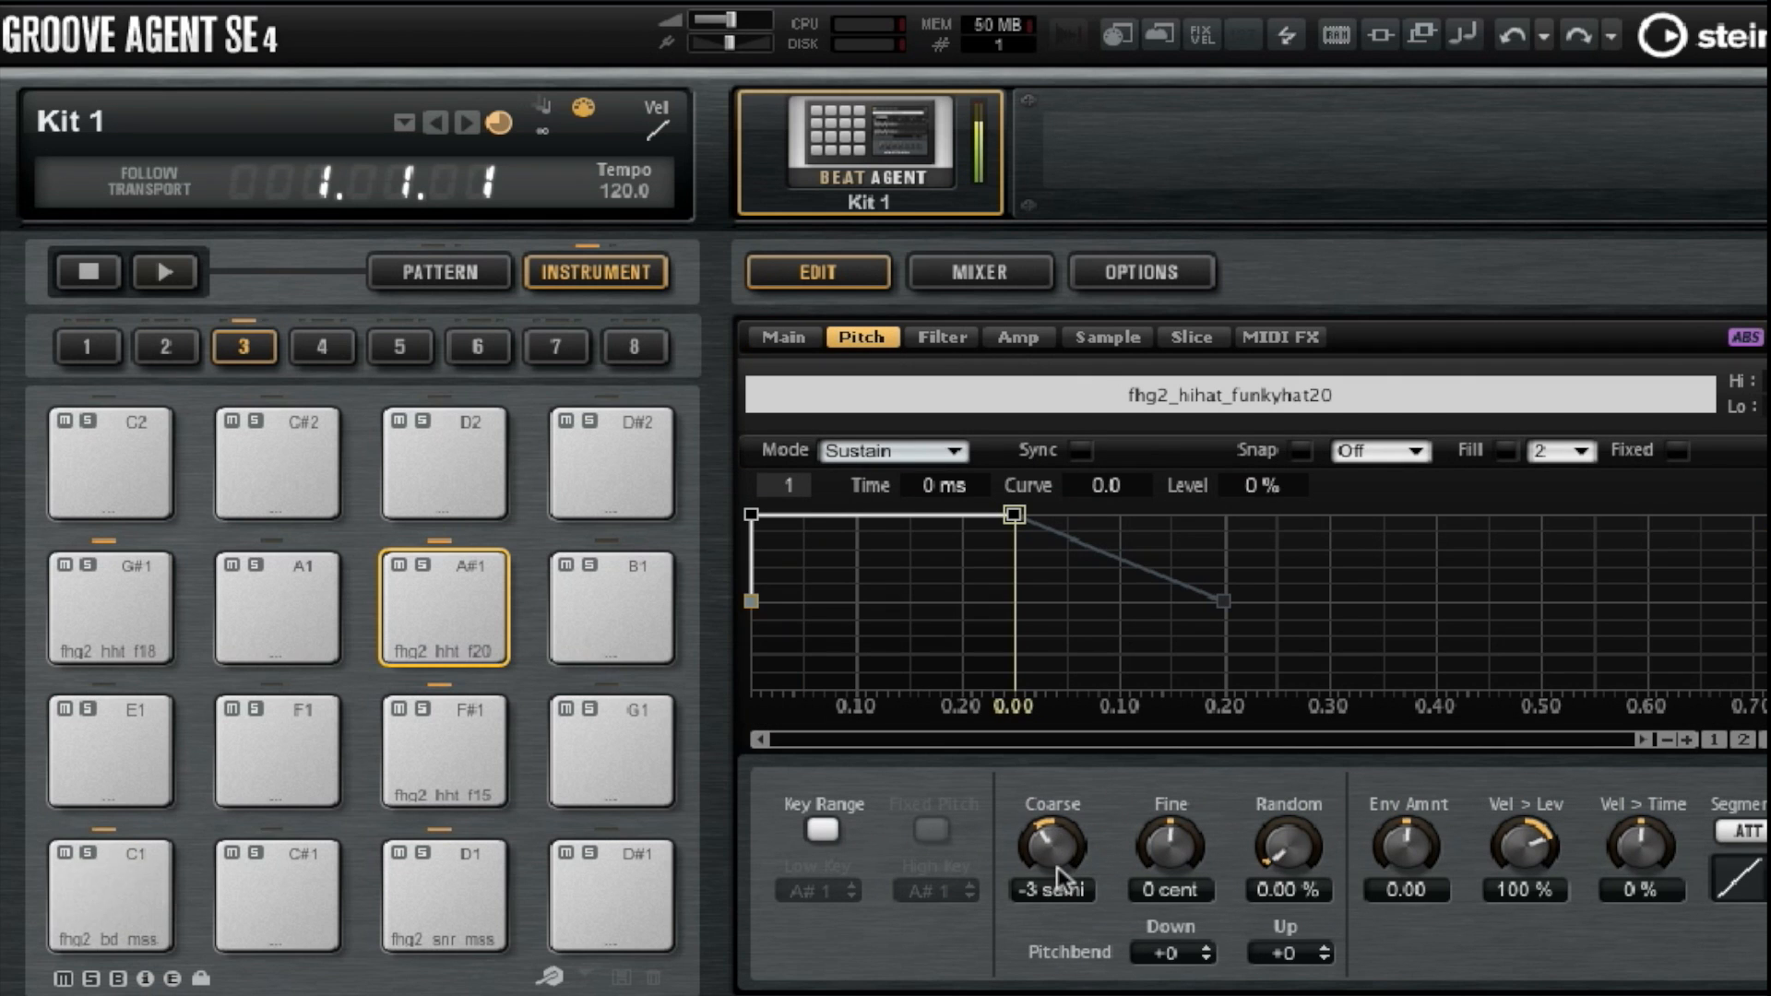
pyautogui.moveTo(1057, 867); pyautogui.dragTo(1049, 875)
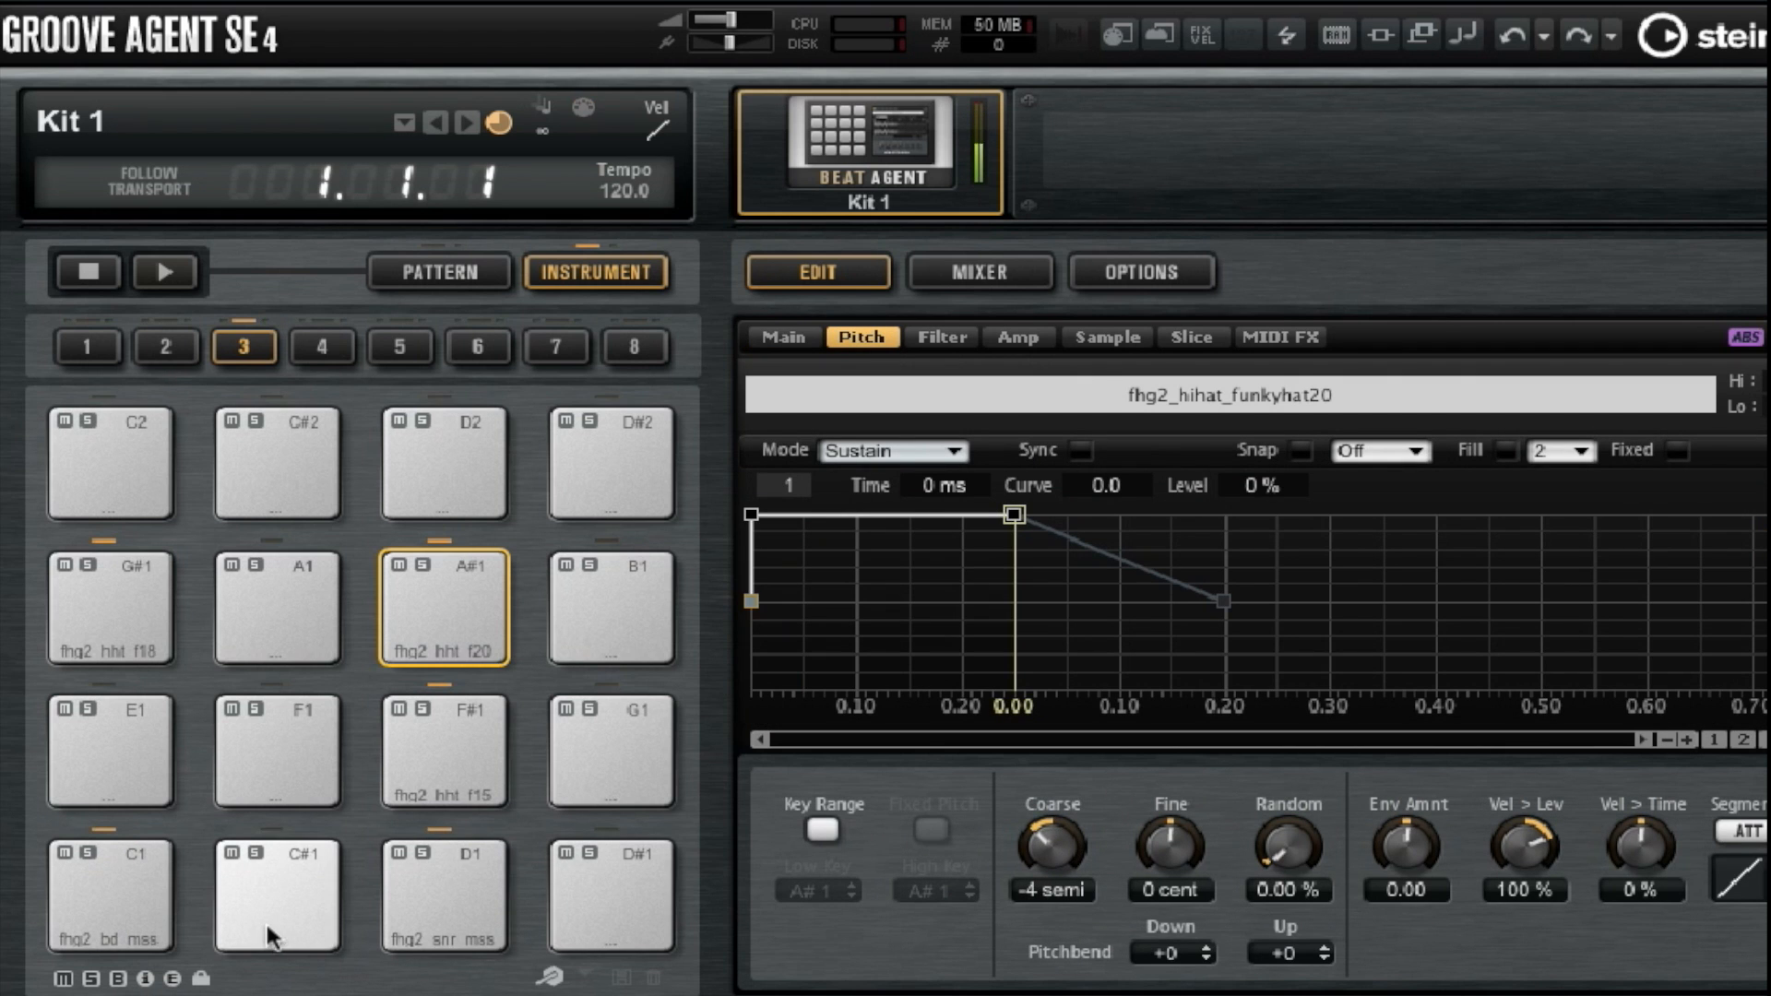
pyautogui.scroll(1, 1079, 812)
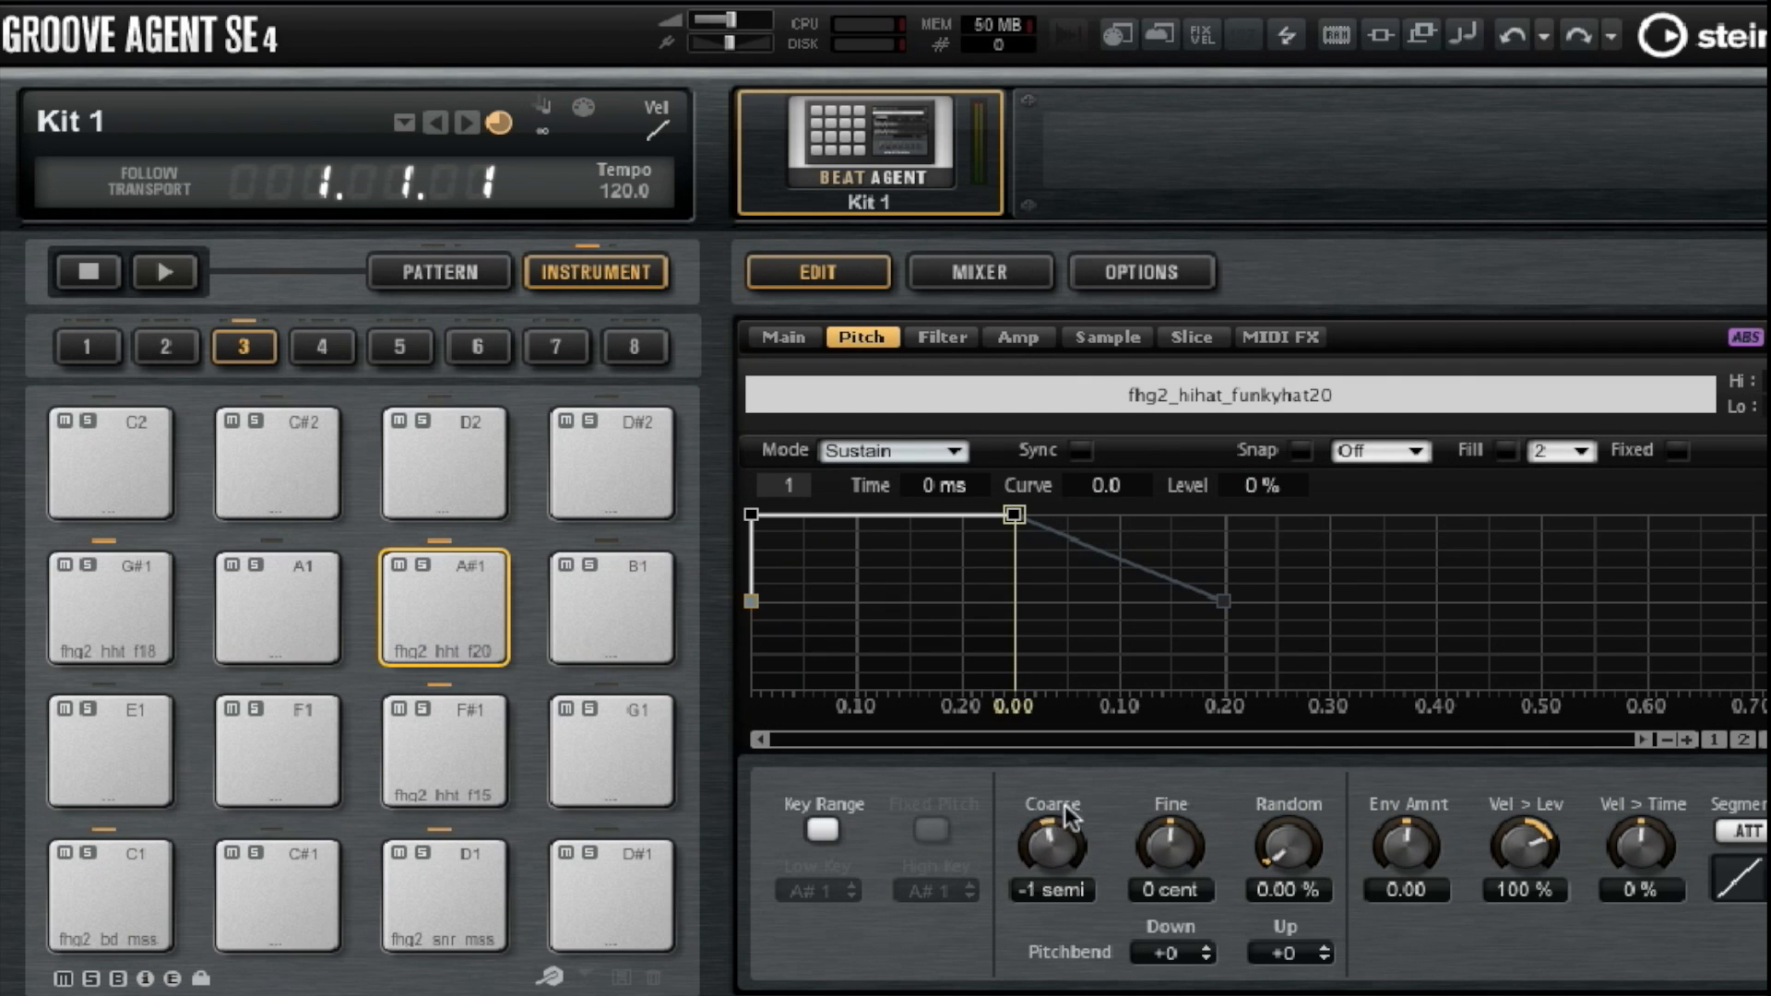
pyautogui.doubleClick(1050, 891)
pyautogui.press('Return')
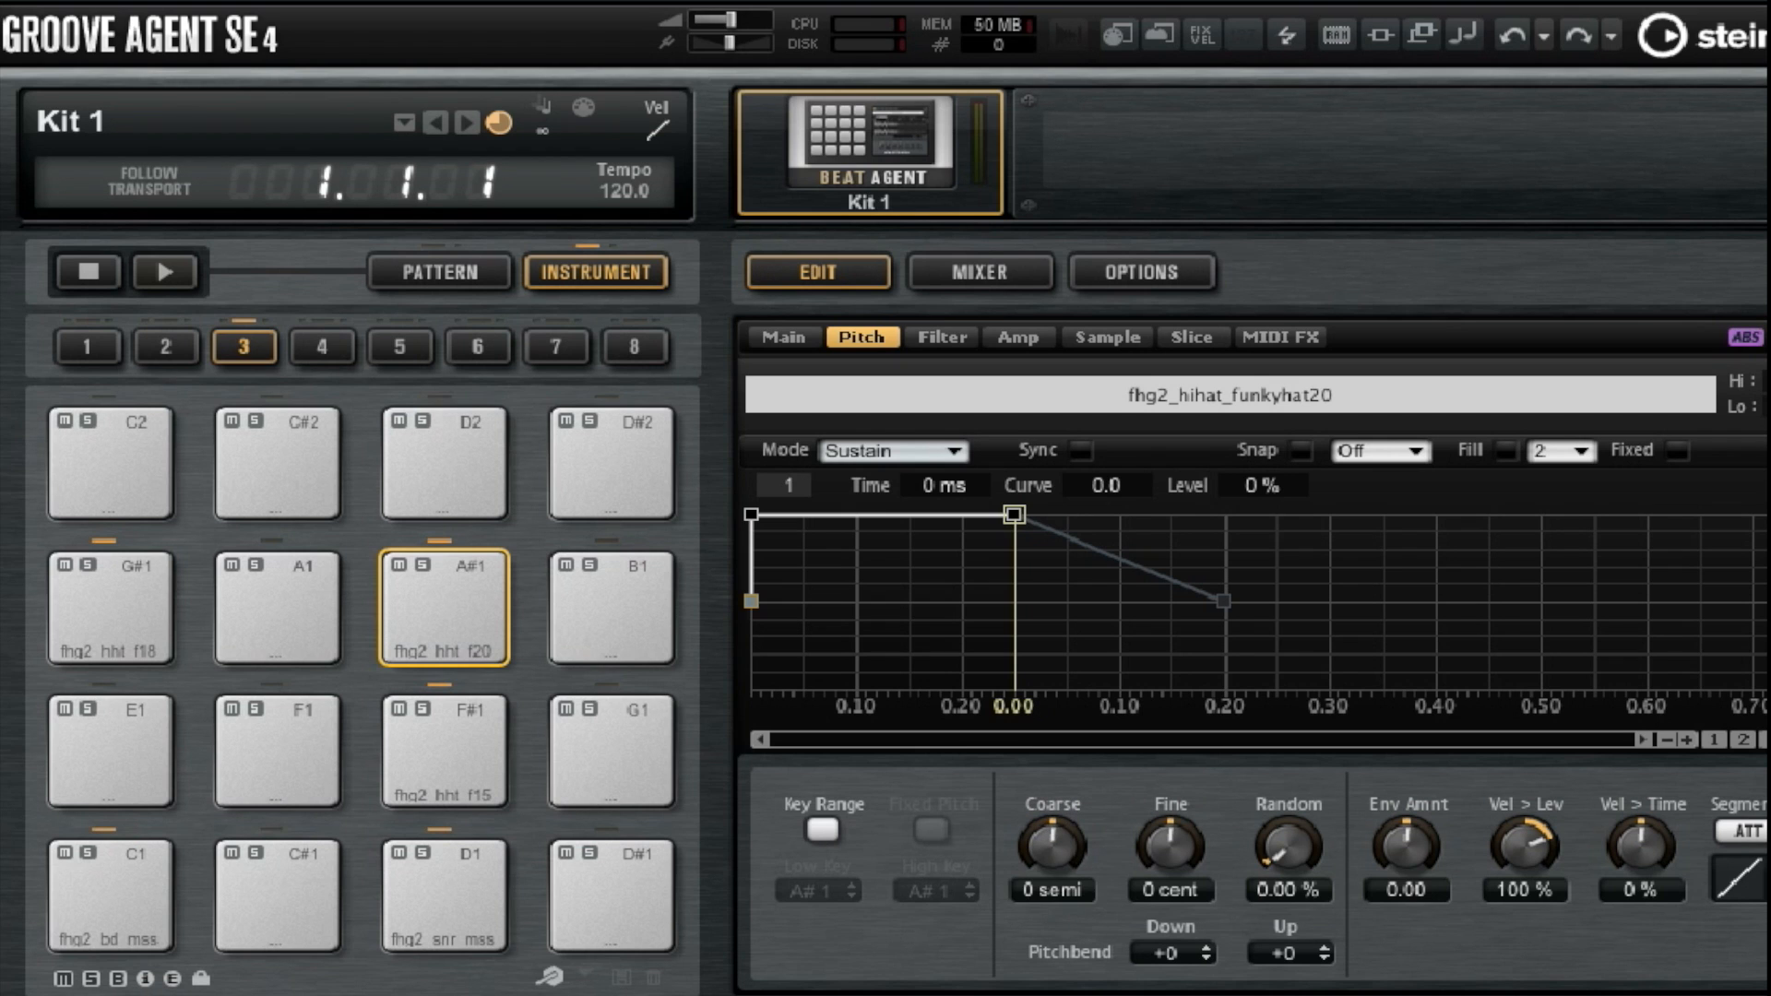
# Set the coarse pitch of the C1 bass drum to -2 semitones.
pyautogui.click(118, 893)
pyautogui.scroll(-4, 1037, 867)
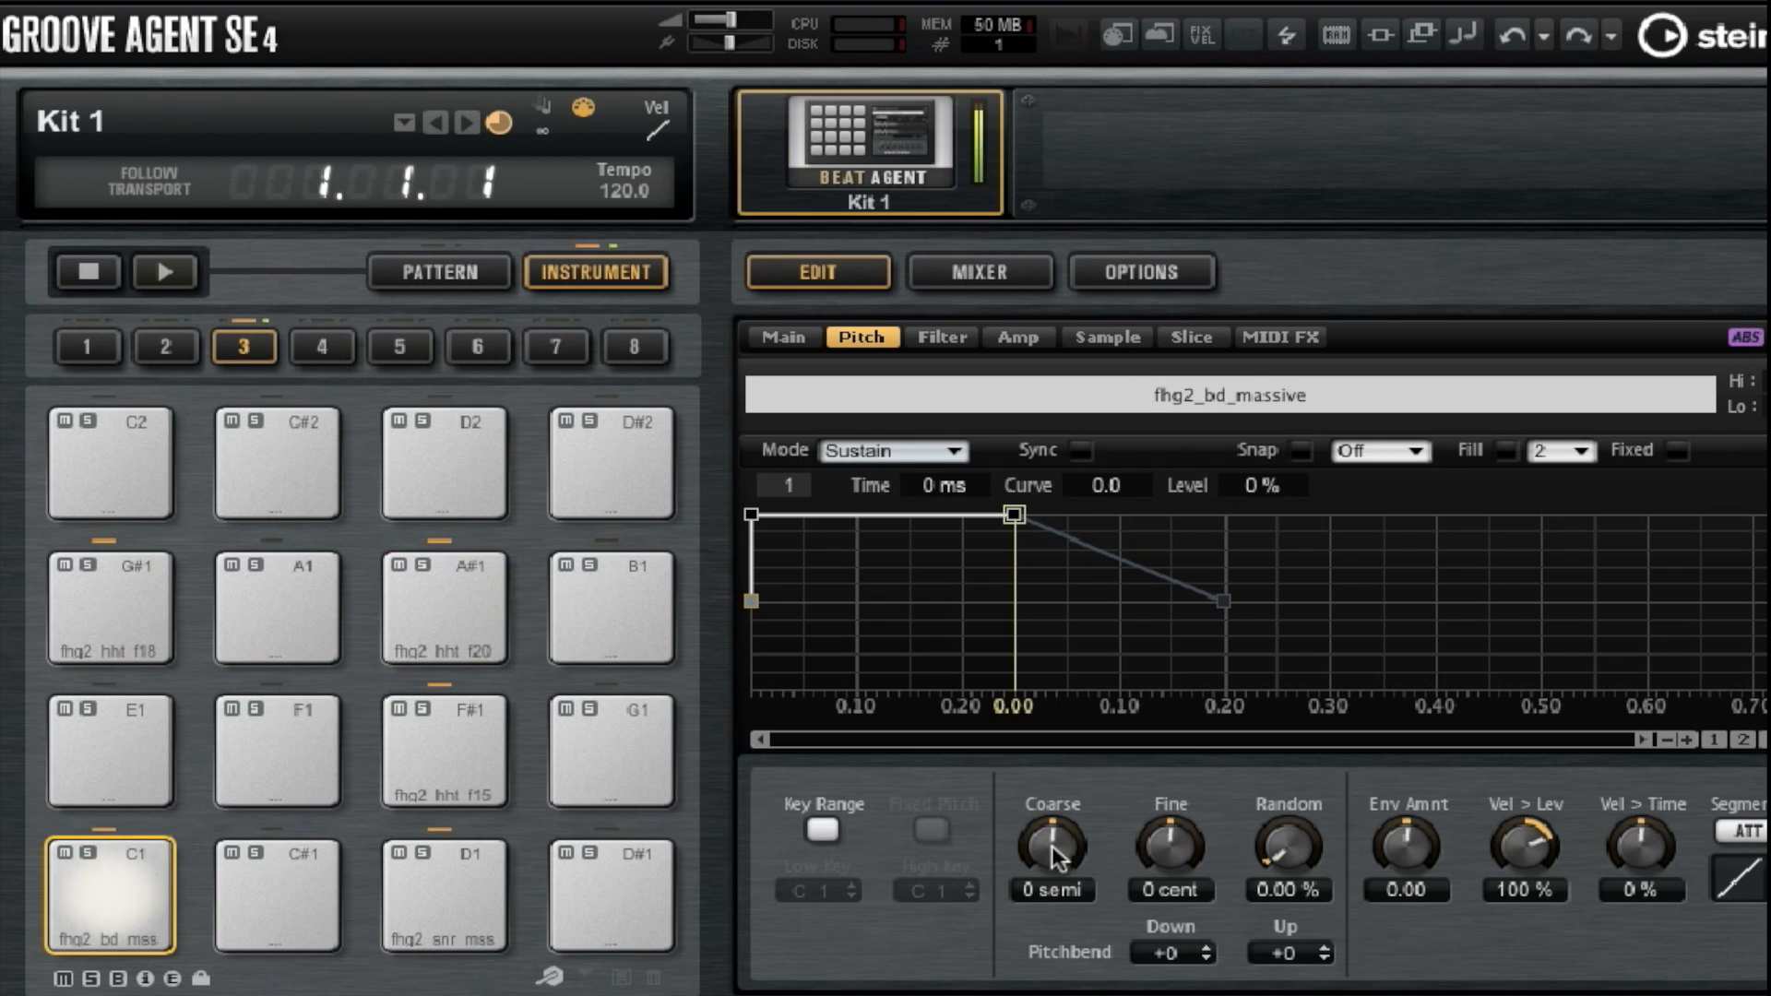
pyautogui.scroll(2, 1038, 867)
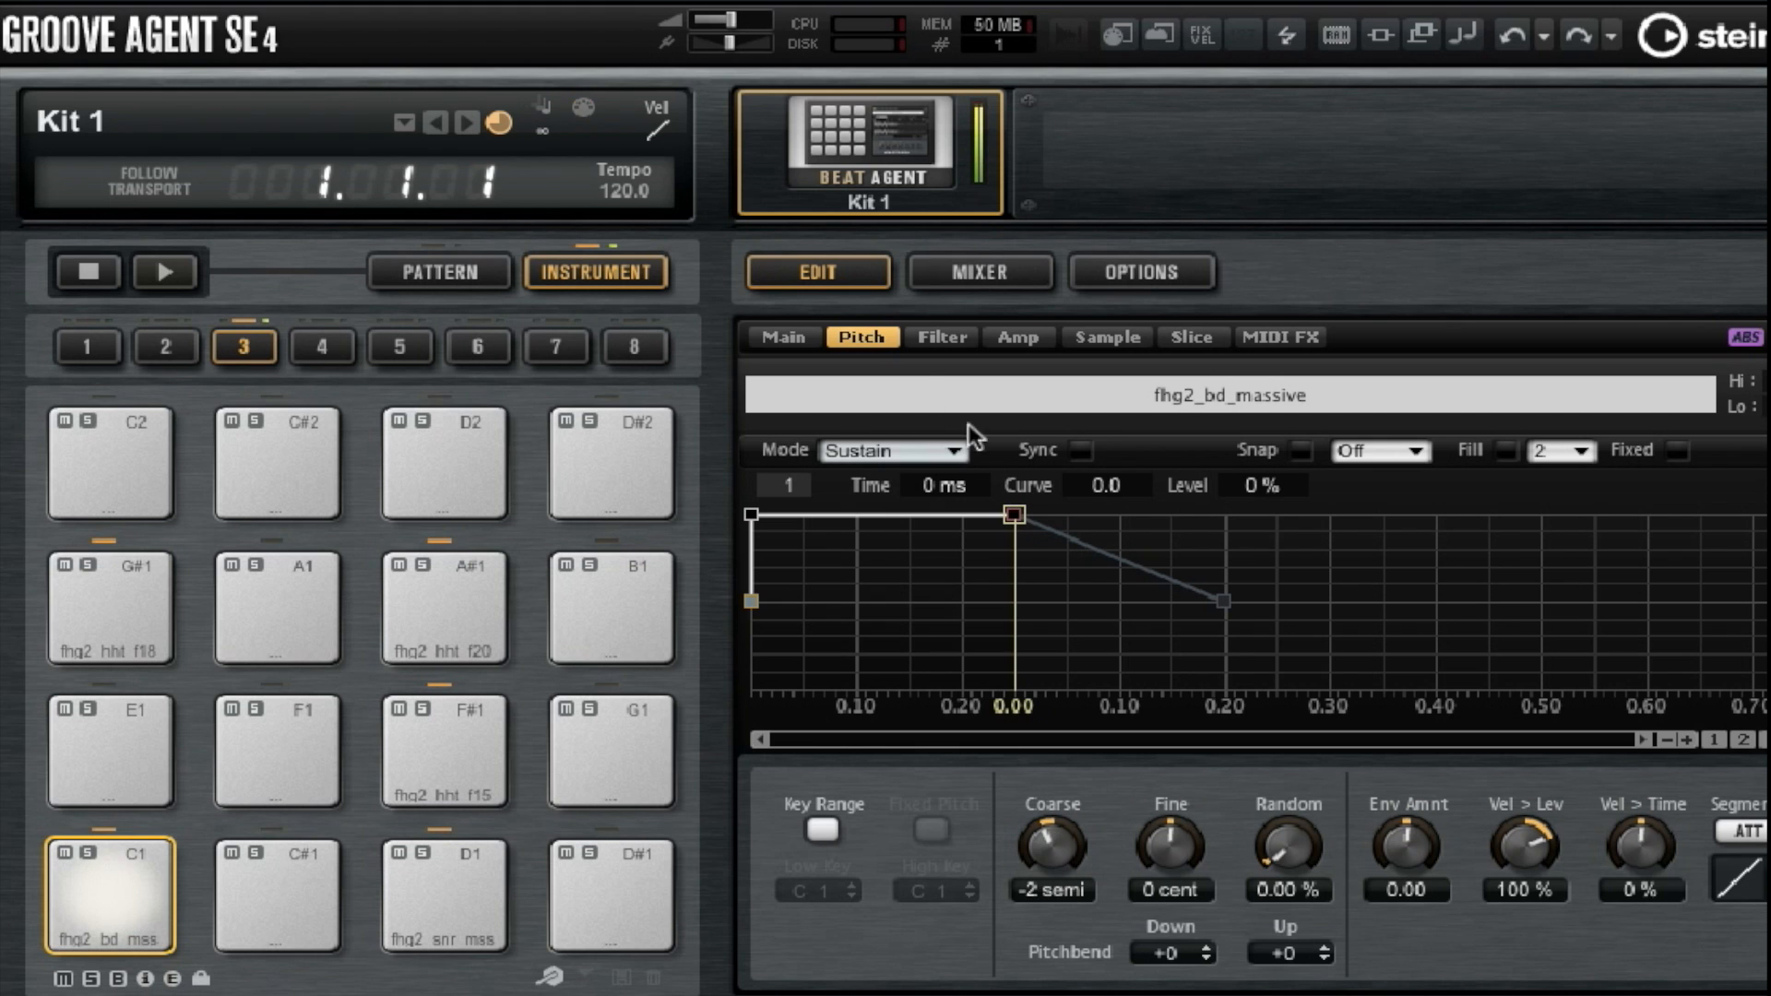
# Apply the Bit Red filter type to the C1 bass drum with 9% distortion.
pyautogui.click(925, 349)
pyautogui.click(1192, 953)
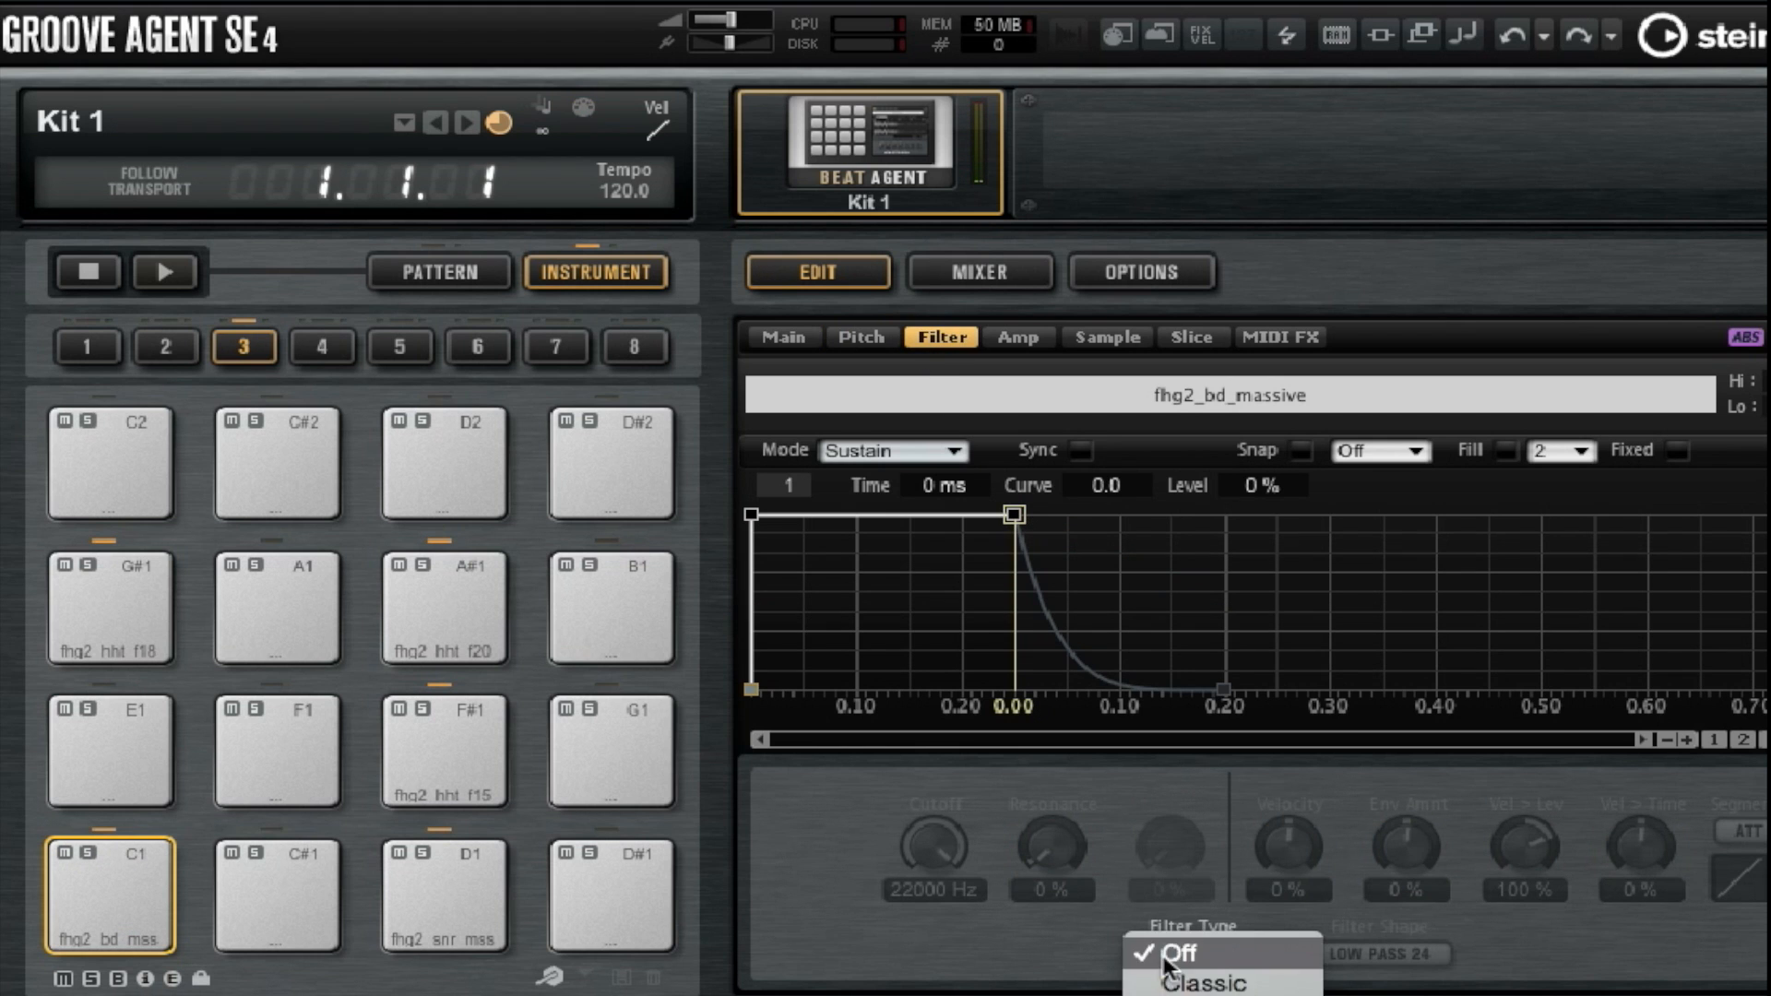
pyautogui.click(1199, 995)
pyautogui.moveTo(1155, 843); pyautogui.dragTo(1144, 809)
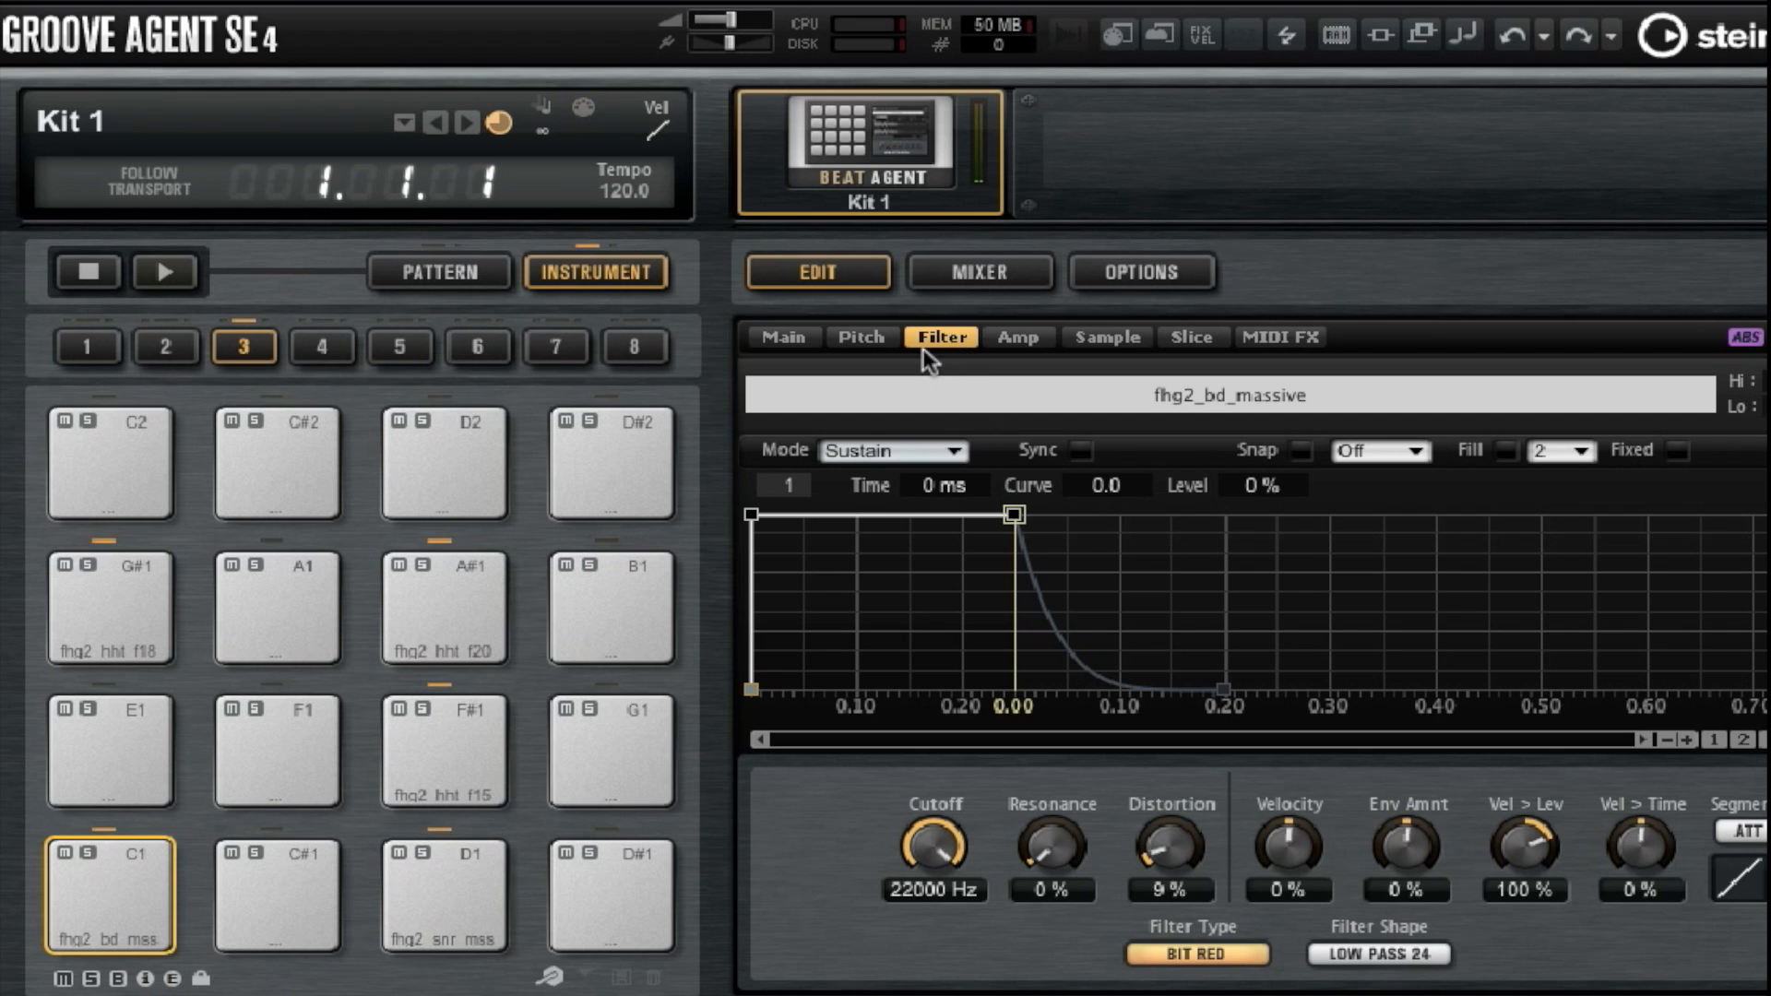
pyautogui.click(862, 338)
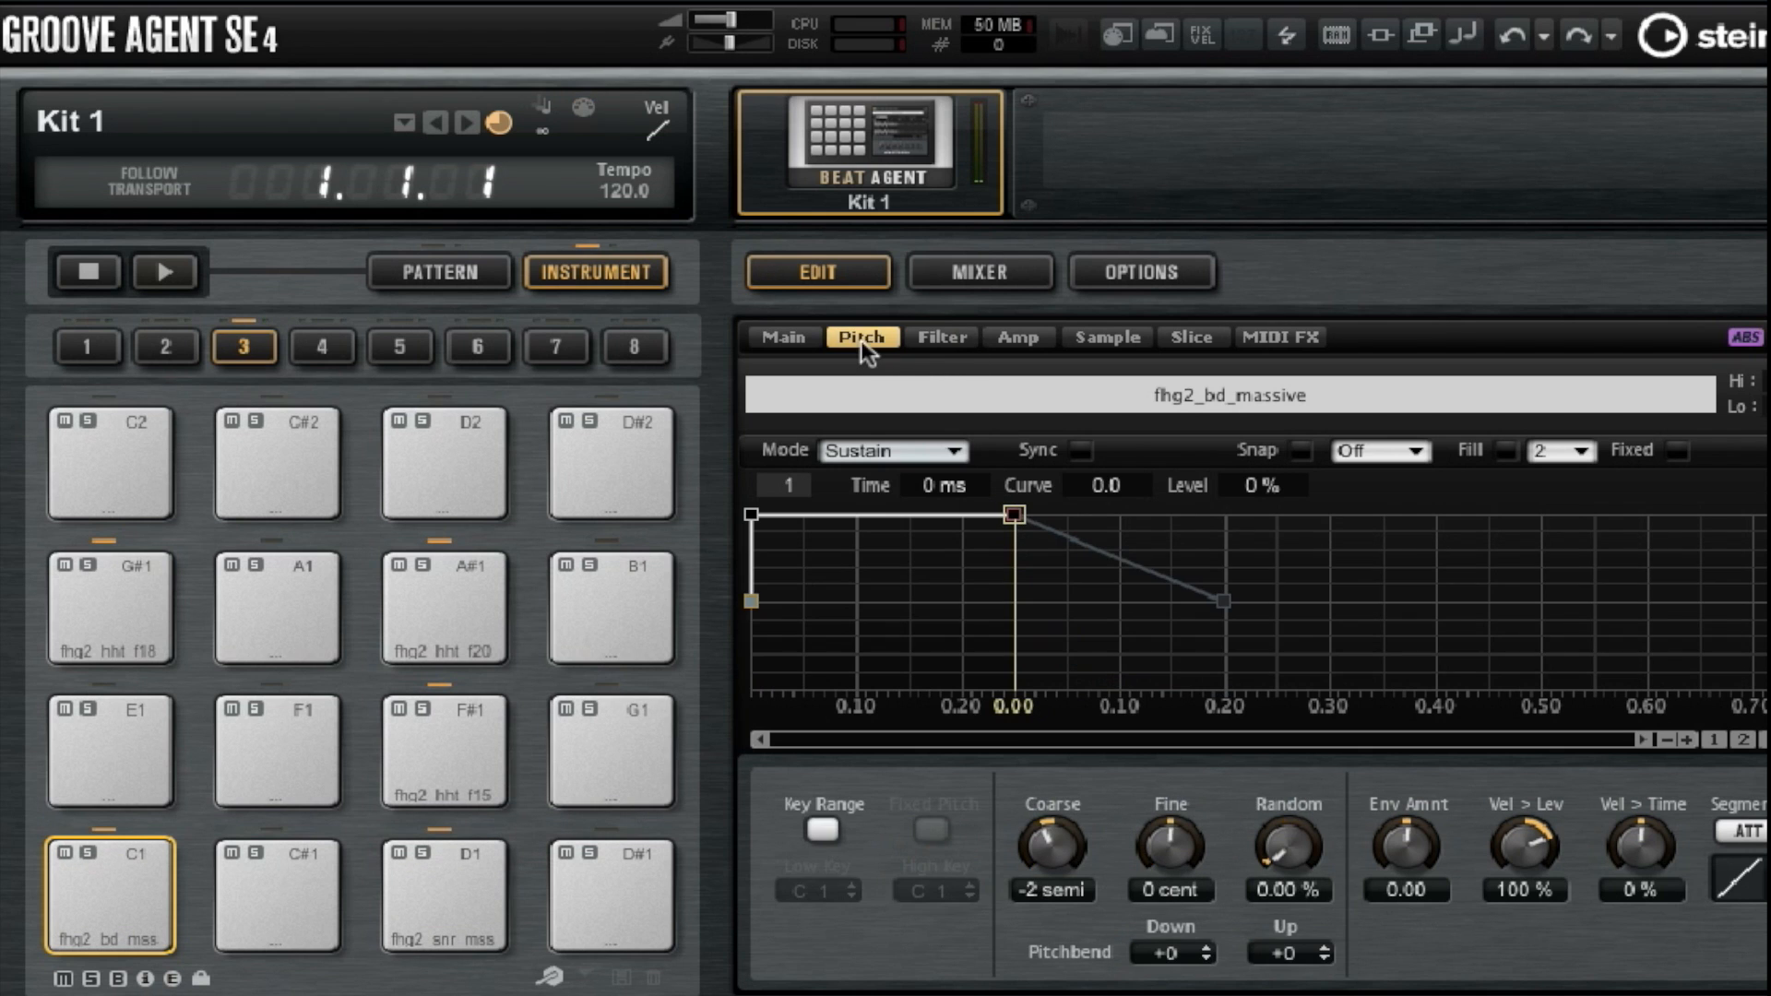
pyautogui.click(945, 338)
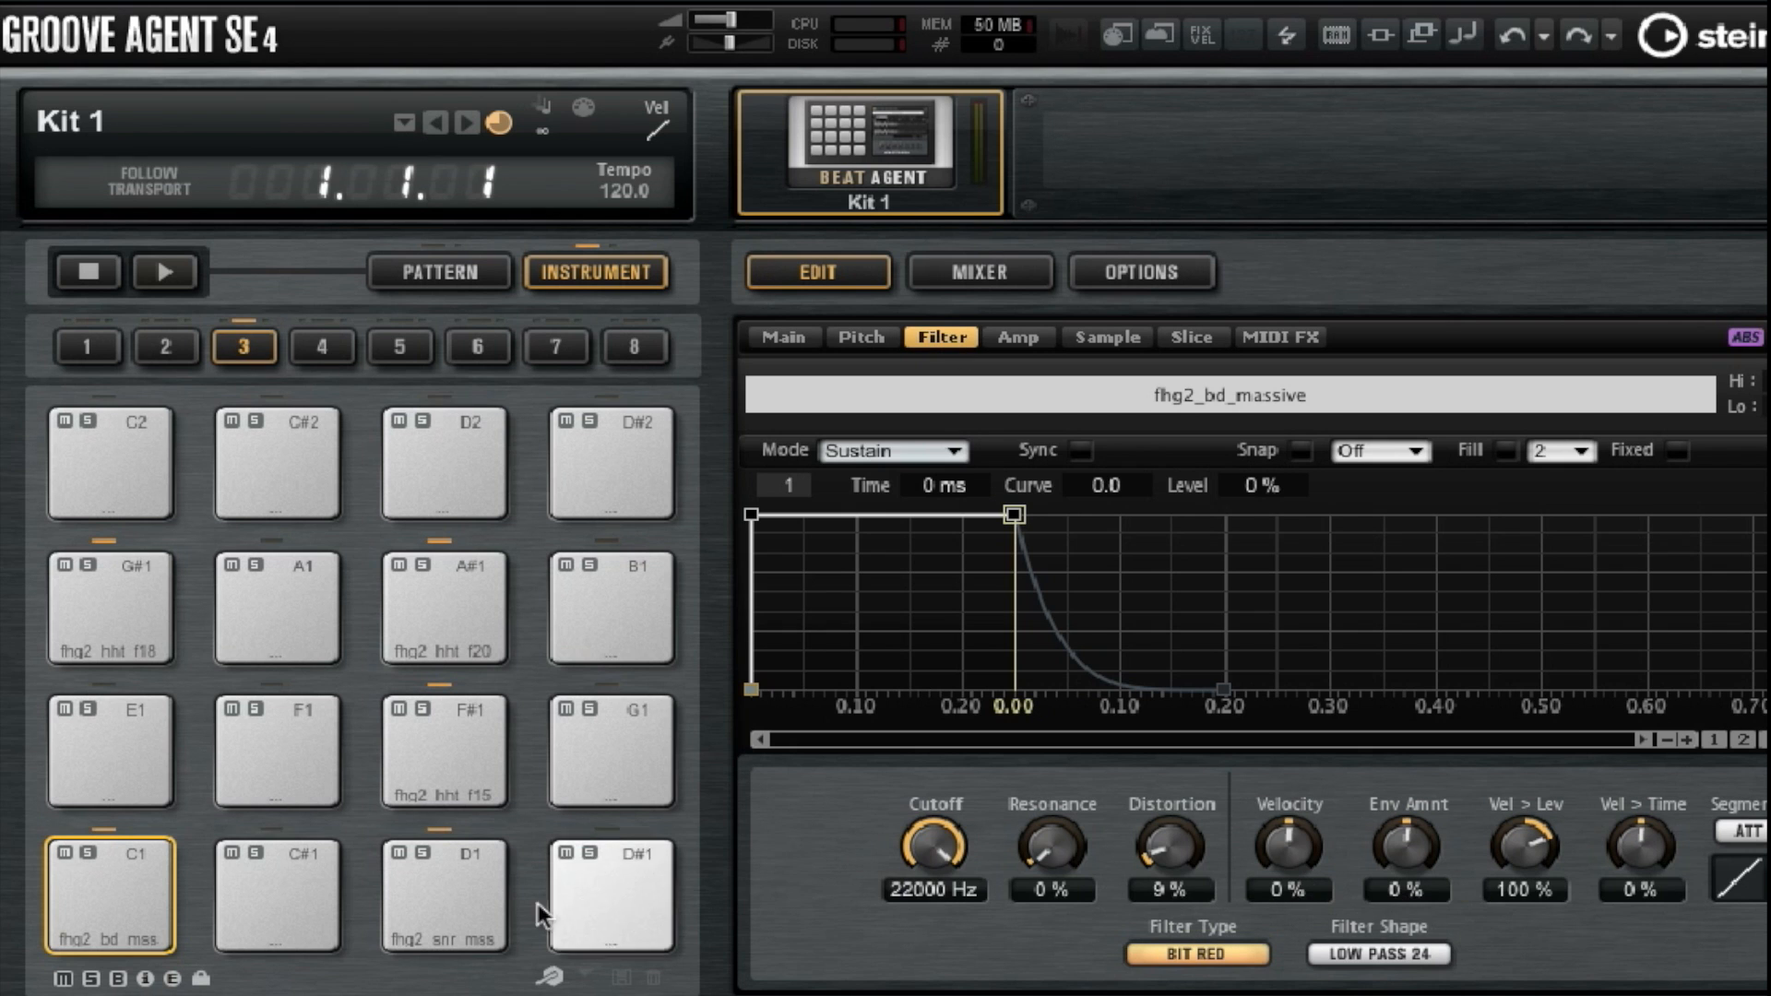
# Apply the Rate Red filter type to the D1 snare with 49% distortion.
pyautogui.click(480, 881)
pyautogui.click(1220, 964)
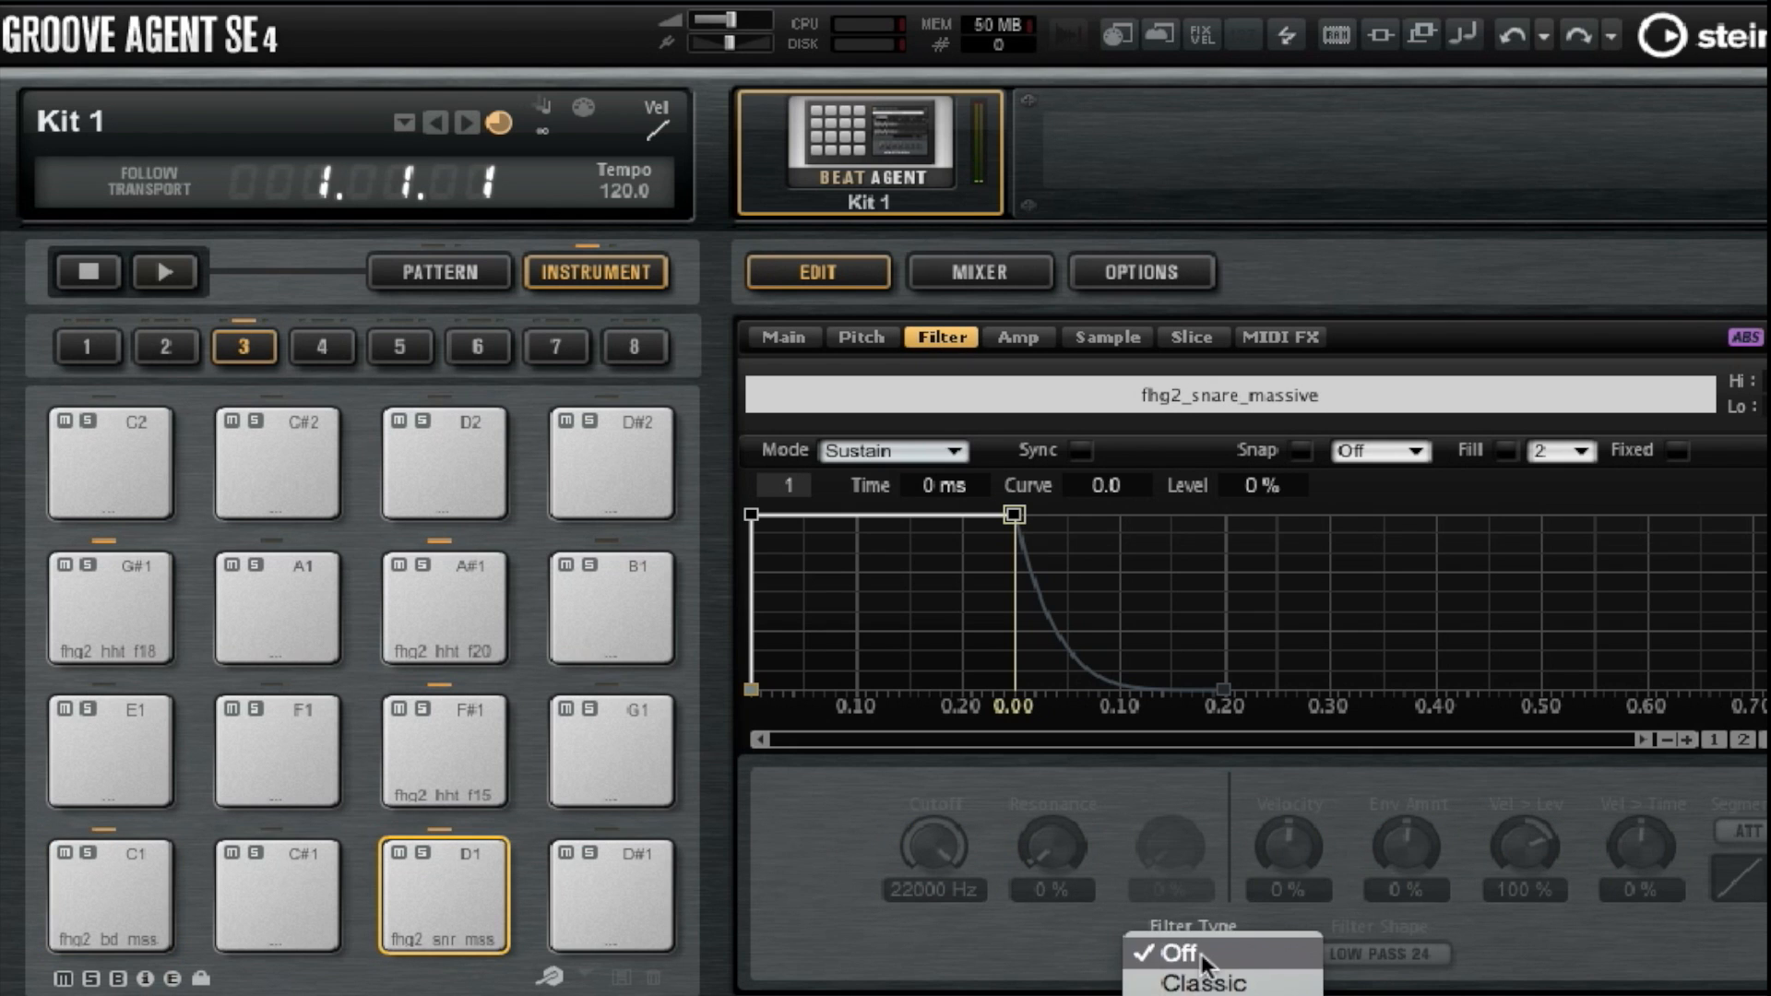
pyautogui.click(1199, 995)
pyautogui.moveTo(1166, 814)
pyautogui.mouseDown()
pyautogui.moveTo(1172, 705)
pyautogui.moveTo(1228, 641)
pyautogui.moveTo(1180, 688)
pyautogui.moveTo(1165, 844)
pyautogui.mouseUp()
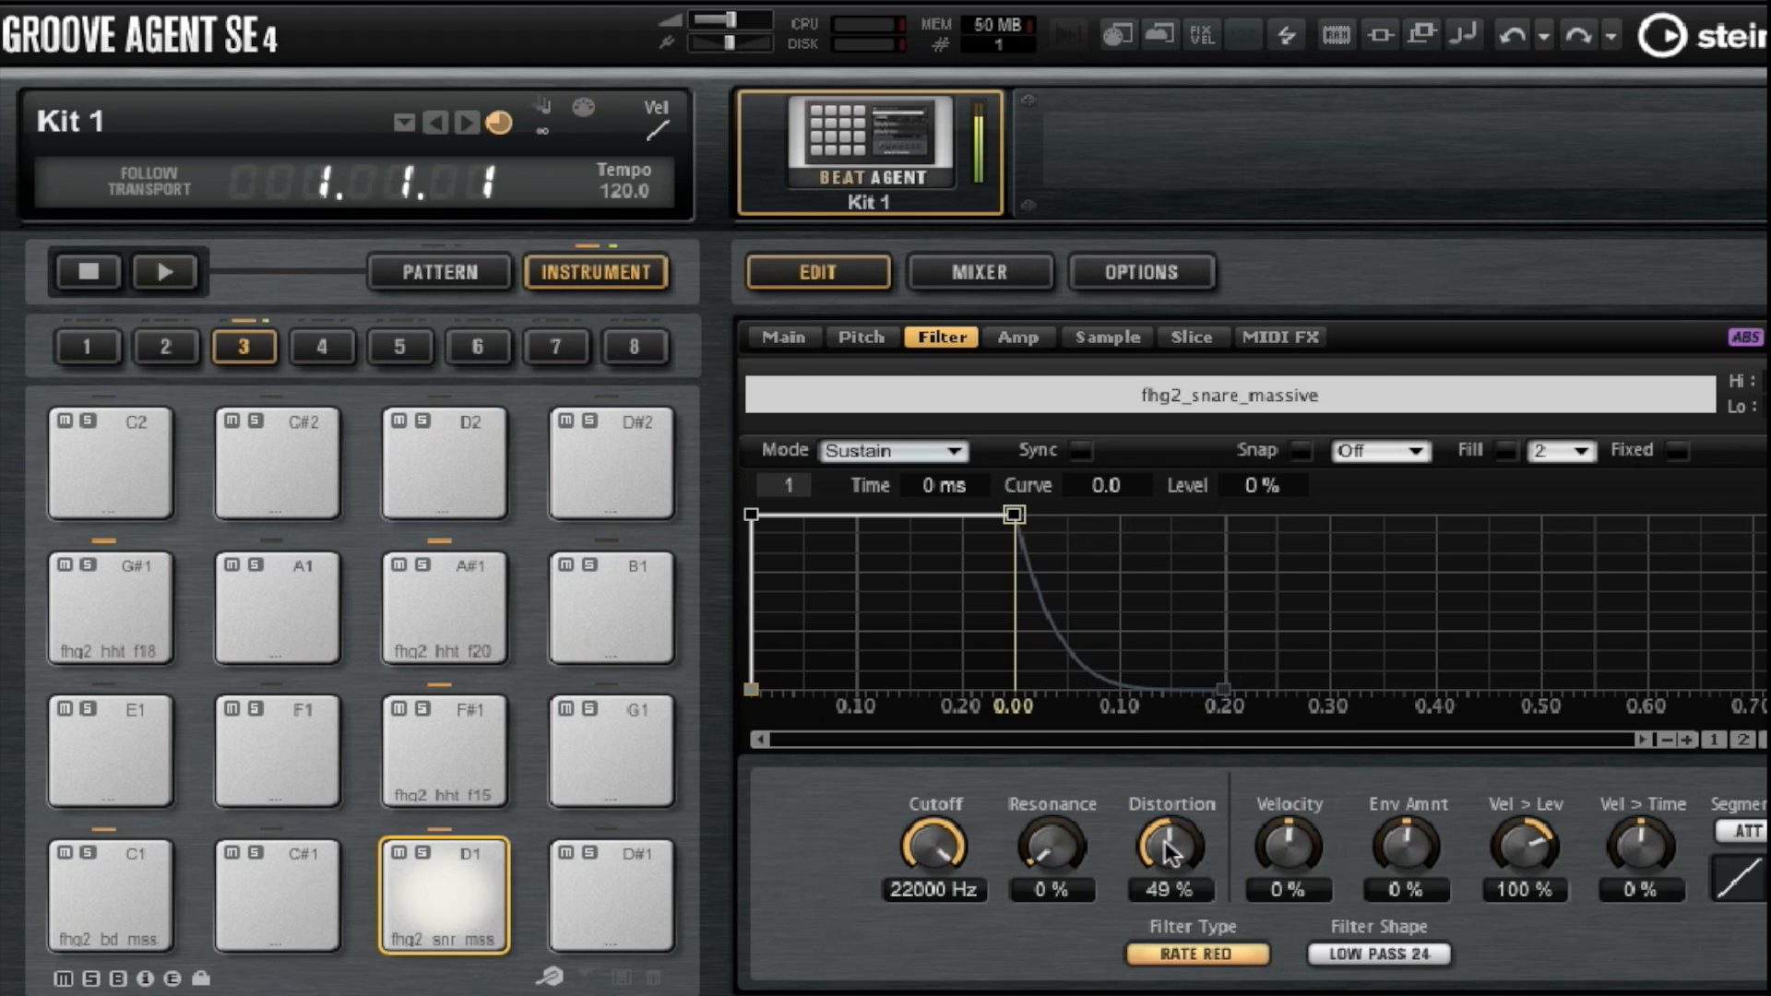
# Raise the D1 snare's AUX 1 send to -1.4 and add a Reverb with a 50% mix in AUX FX 1.
pyautogui.click(1017, 337)
pyautogui.moveTo(1062, 855); pyautogui.dragTo(1061, 803)
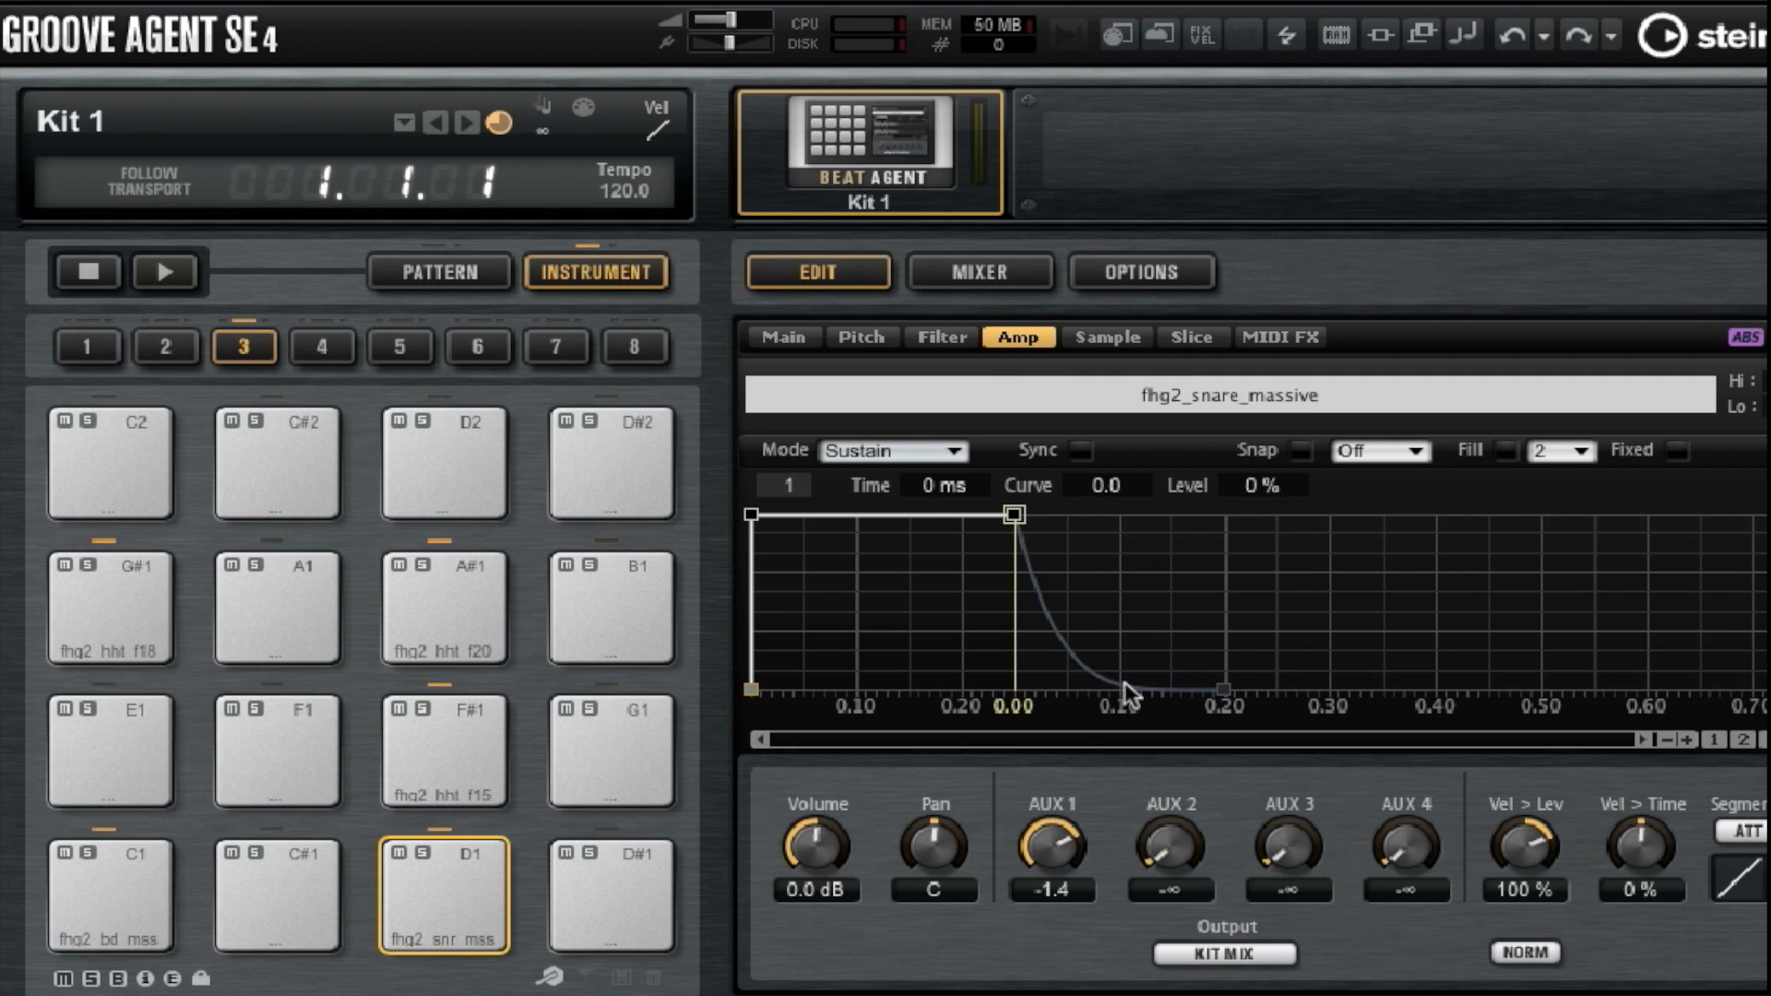
pyautogui.click(989, 268)
pyautogui.click(890, 337)
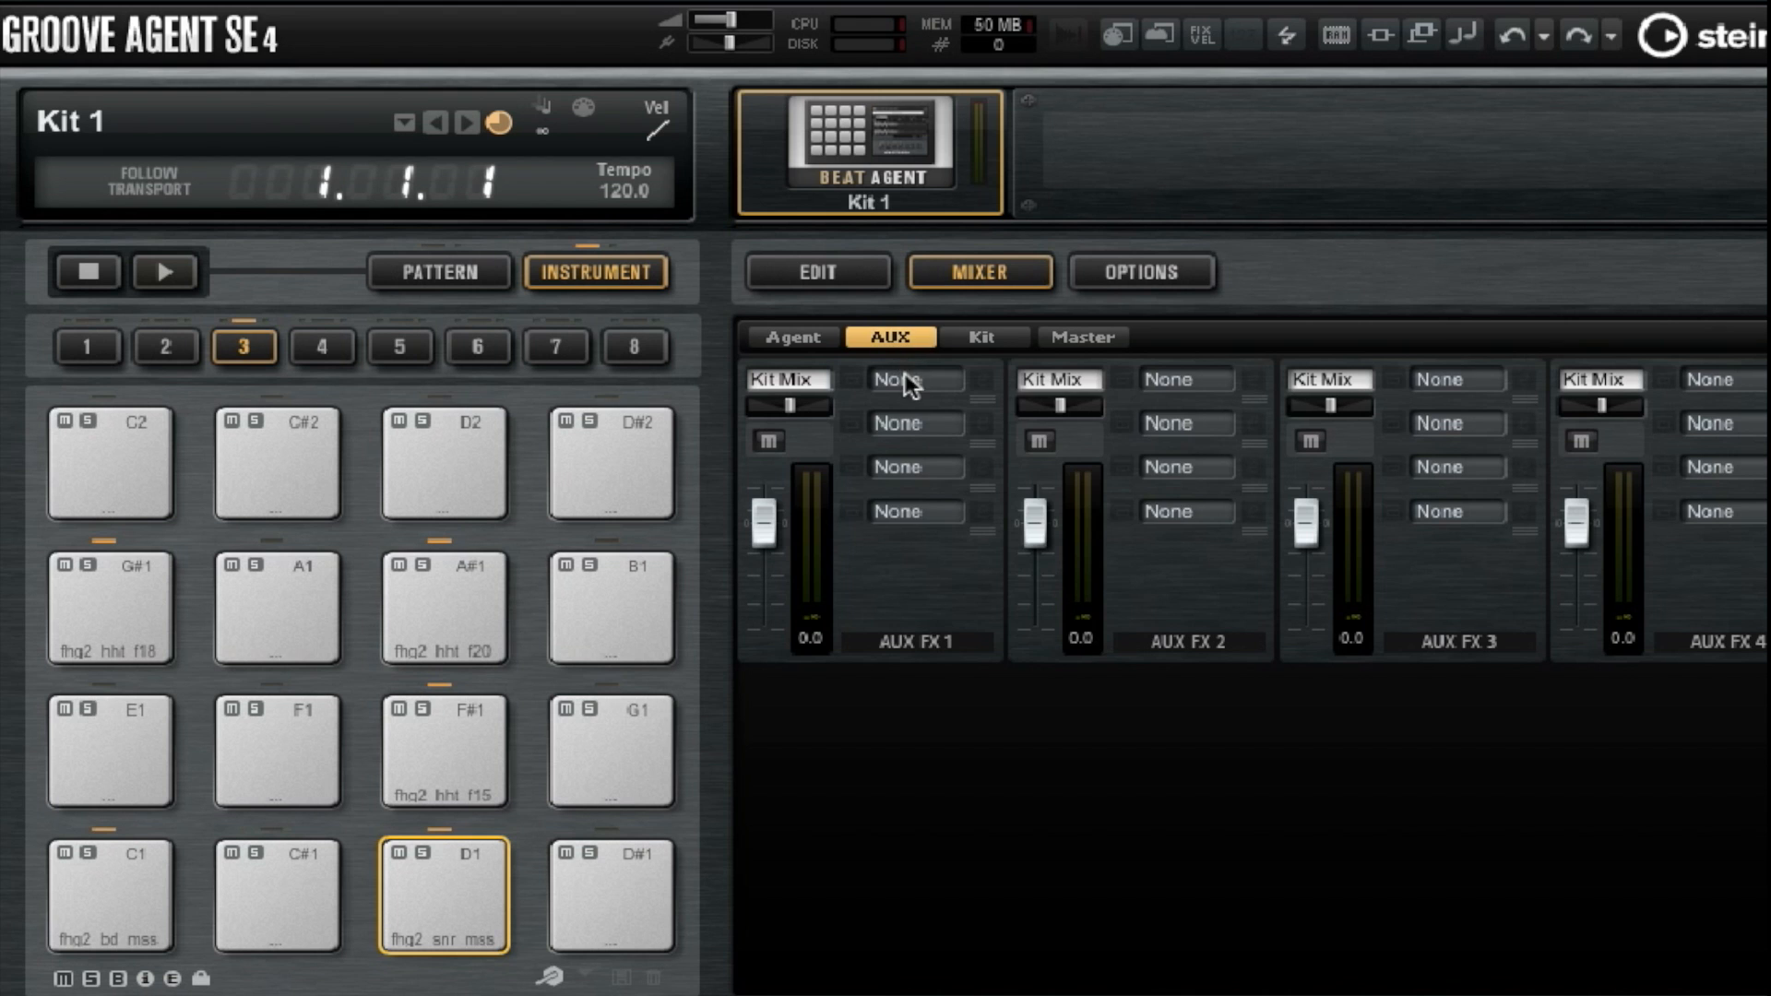
pyautogui.click(910, 380)
pyautogui.click(928, 430)
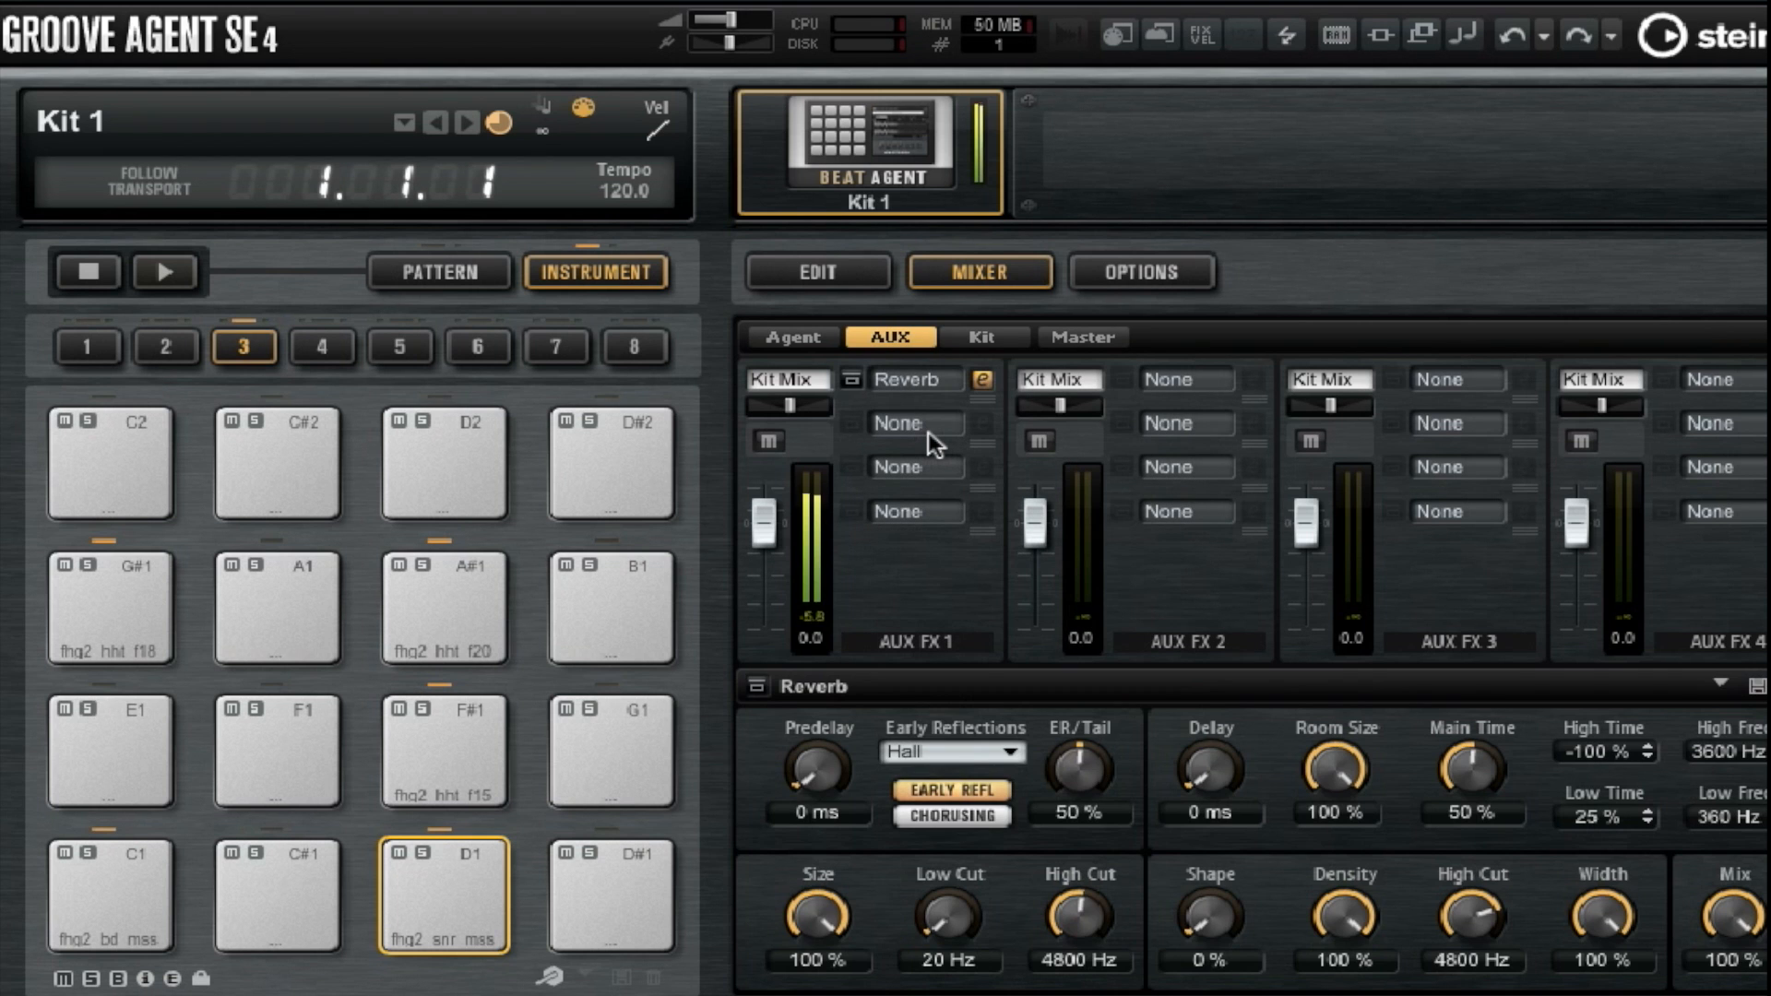
pyautogui.moveTo(1729, 920); pyautogui.dragTo(1712, 964)
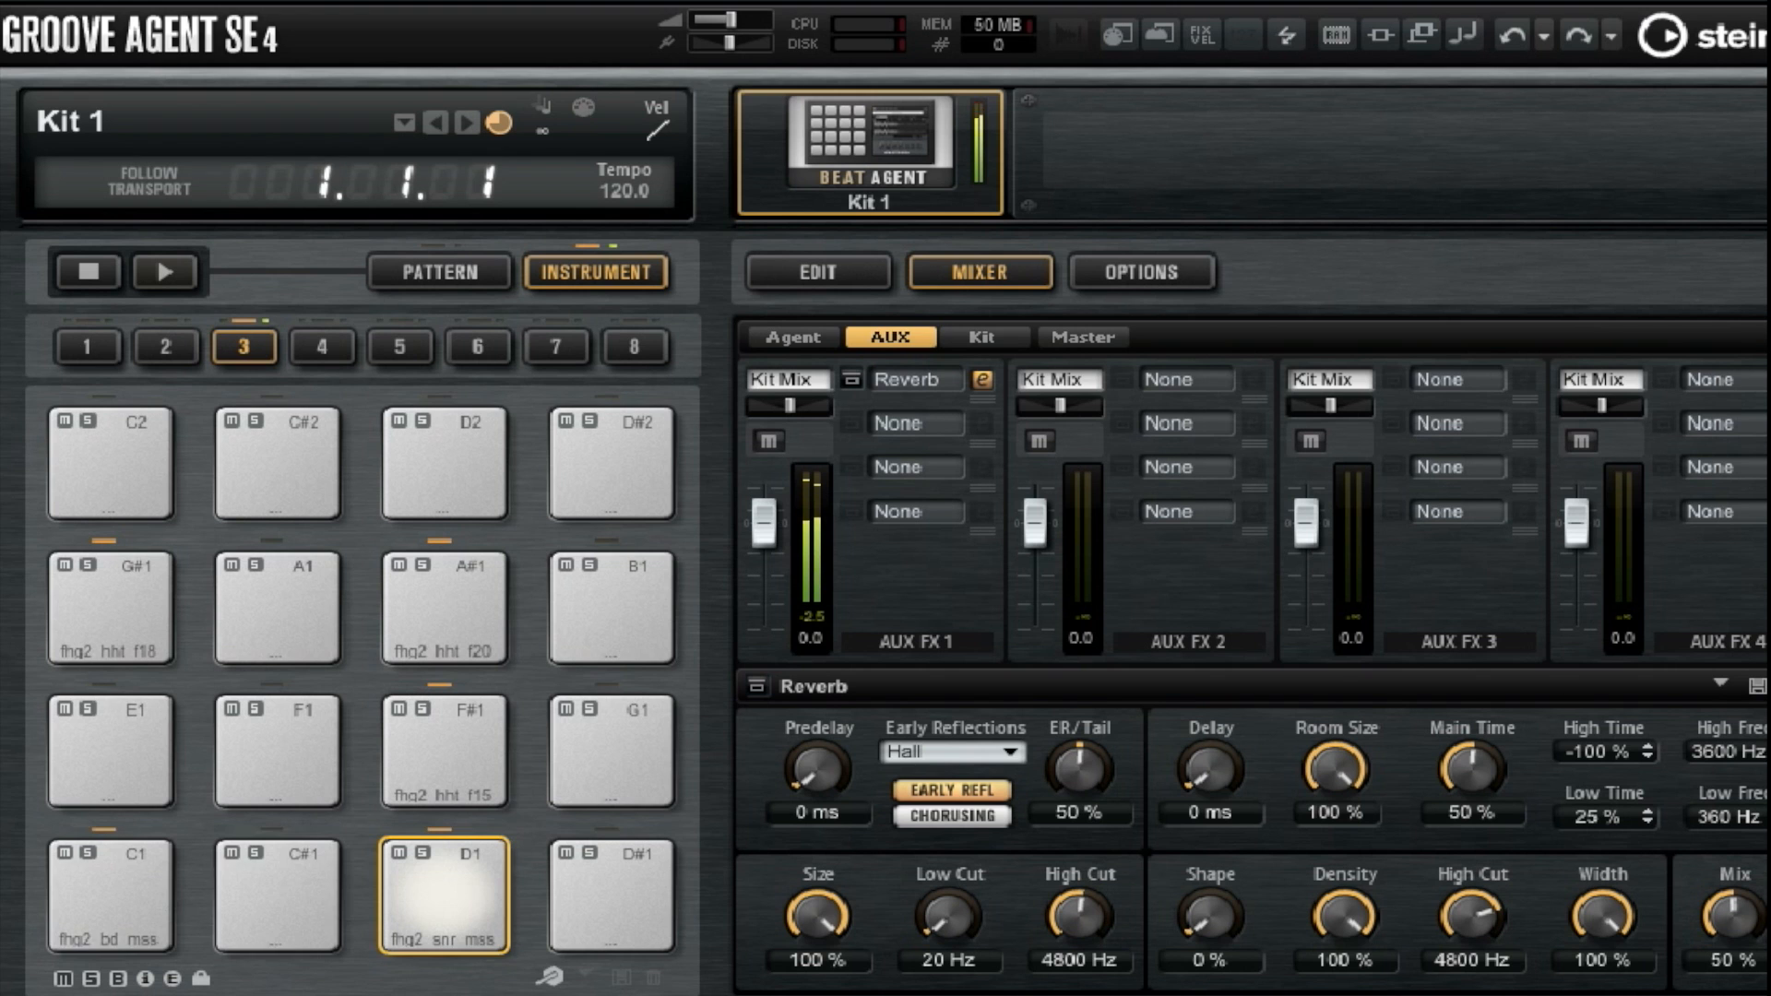
pyautogui.click(152, 877)
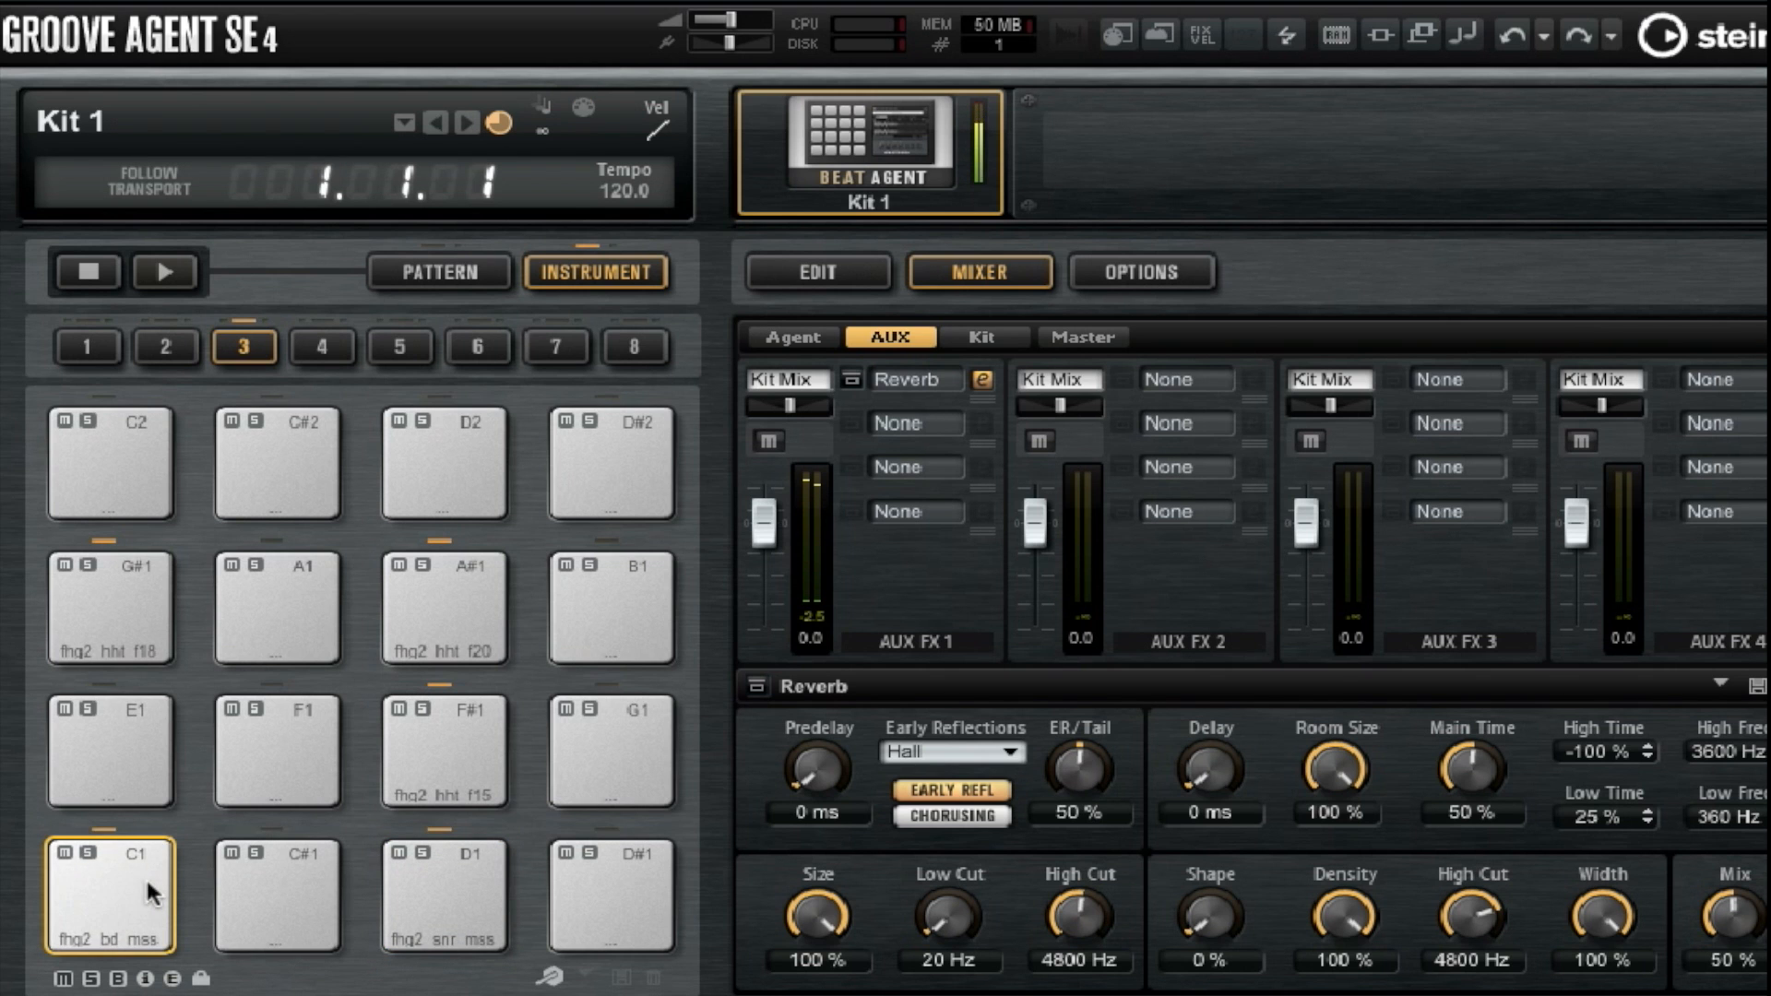
# Raise the AUX 1 send to -14.1 on the C1 bass drum and to -10.9 on the A#1 hi-hat.
pyautogui.click(817, 272)
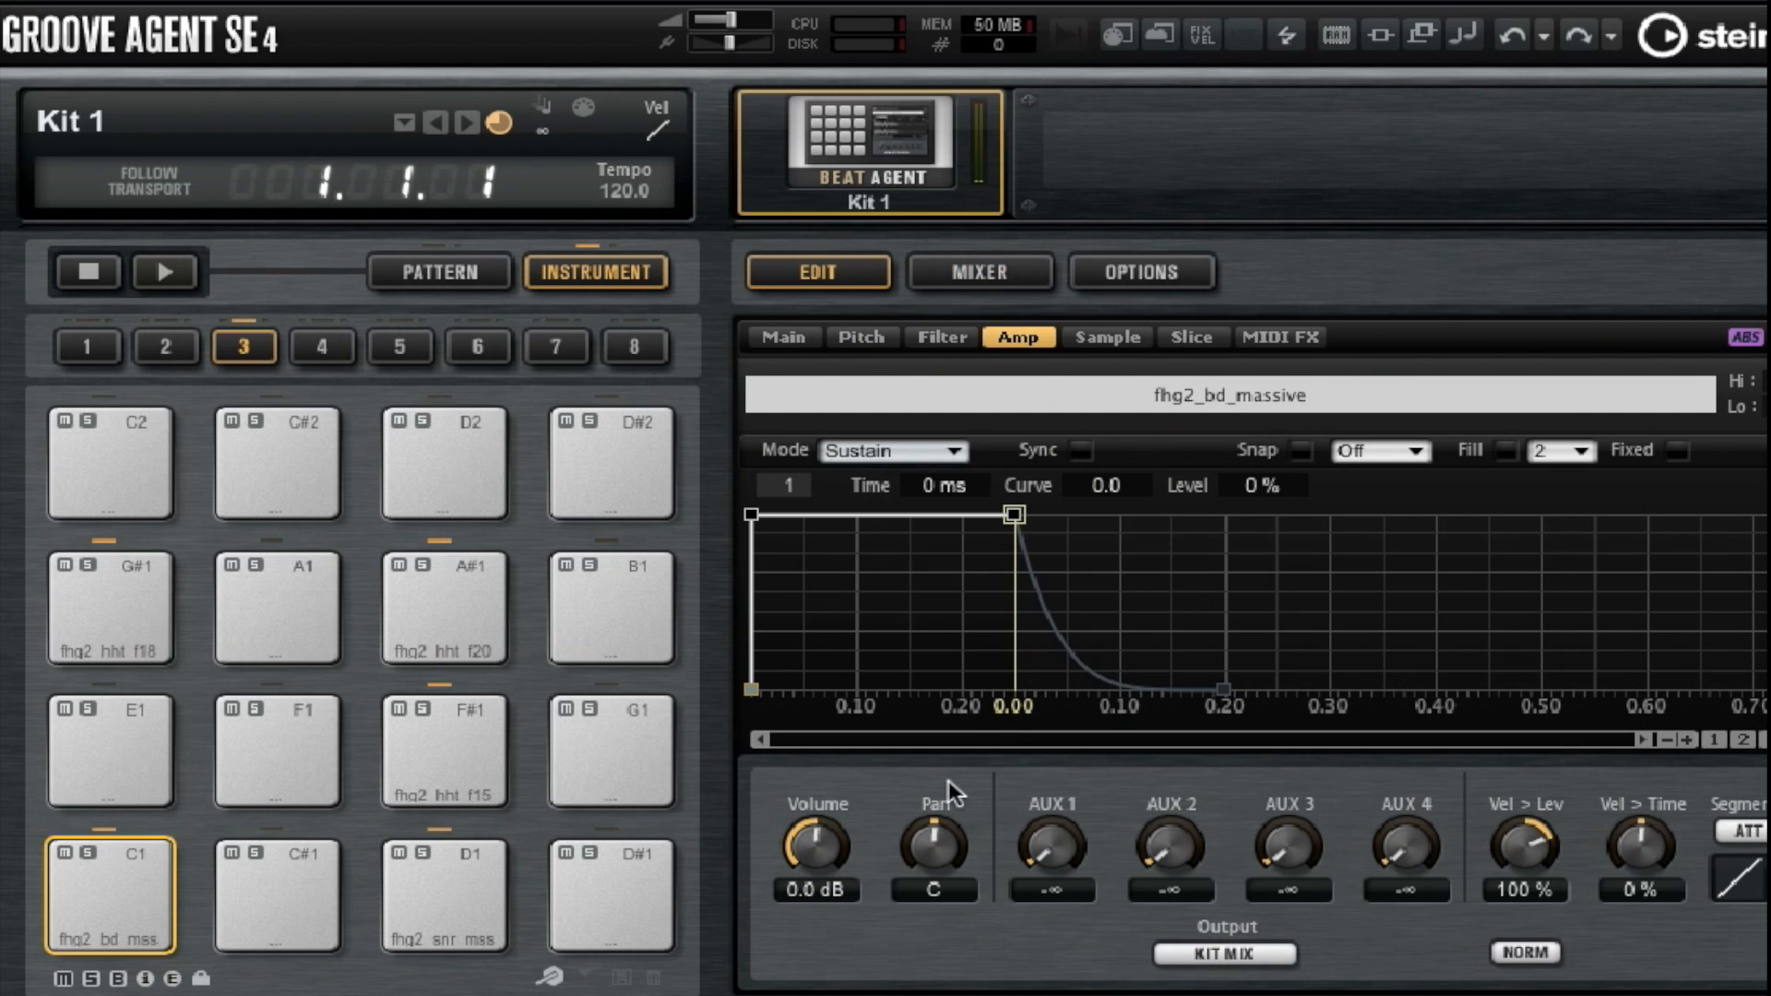
pyautogui.moveTo(1060, 847); pyautogui.dragTo(1074, 736)
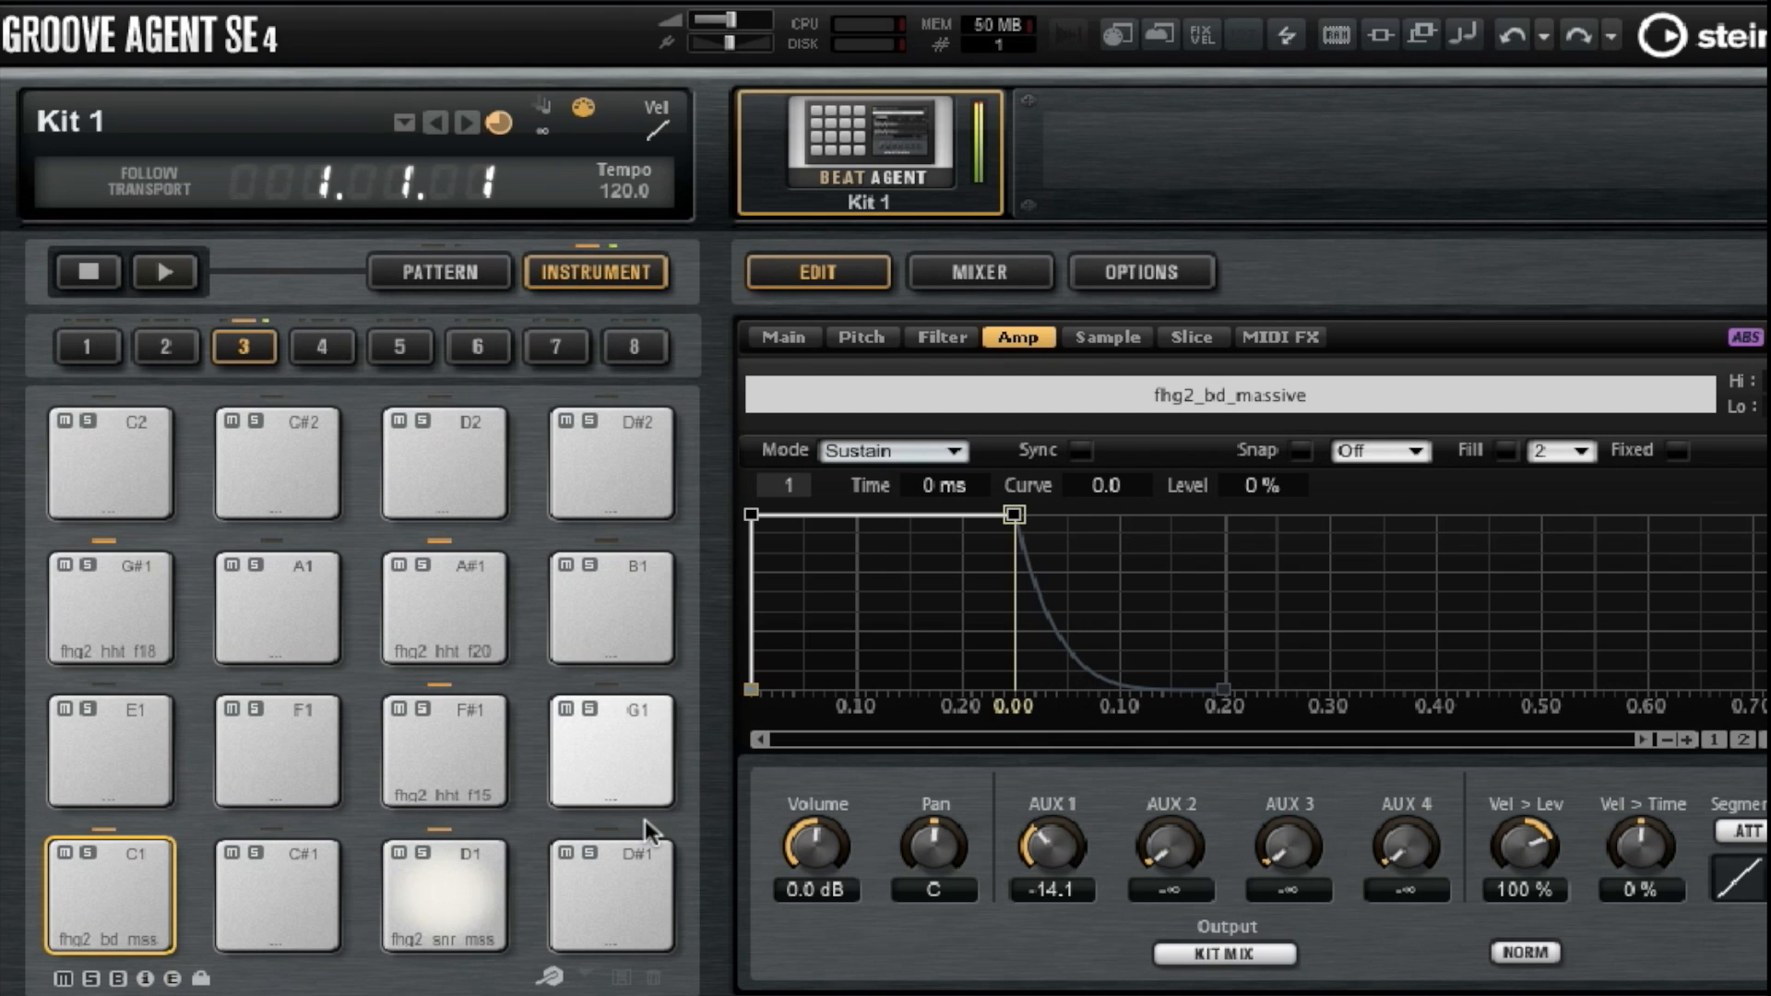
pyautogui.click(505, 631)
pyautogui.moveTo(1051, 844); pyautogui.dragTo(1068, 728)
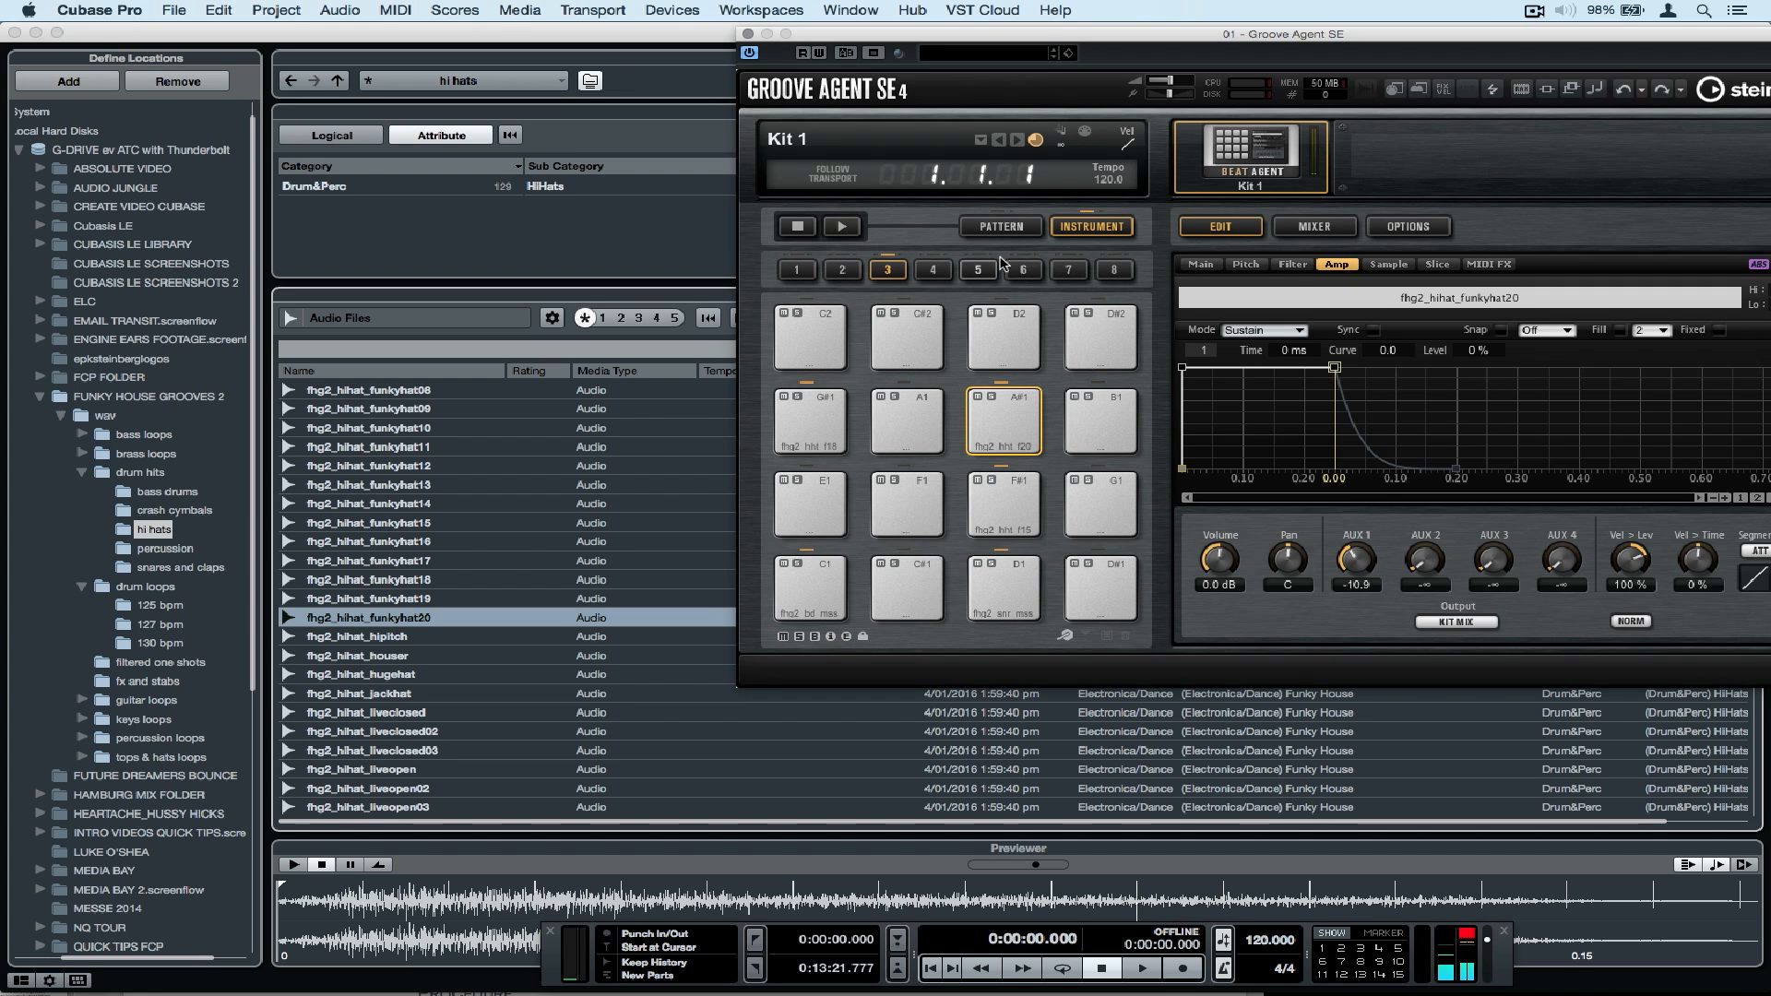
# Audition drum loops in the 125 bpm folder and load fhg2_drl125_hecticgroove onto the C2 pad.
pyautogui.click(148, 605)
pyautogui.click(420, 449)
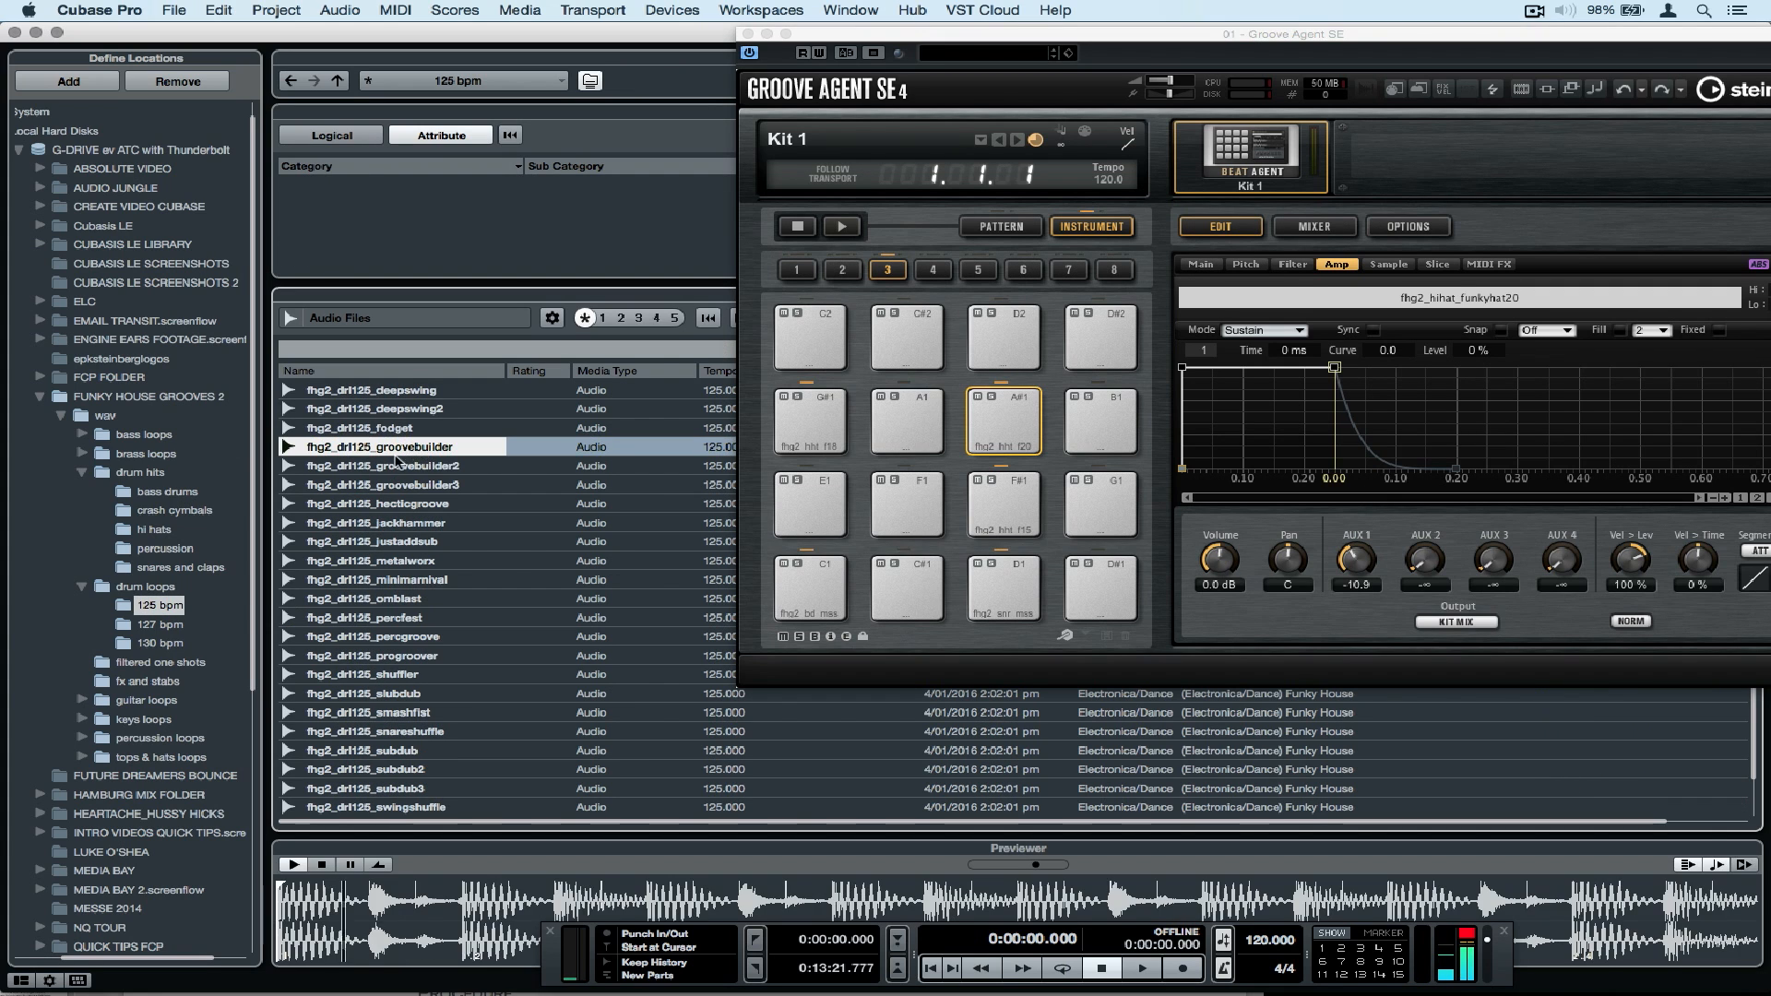
pyautogui.click(391, 467)
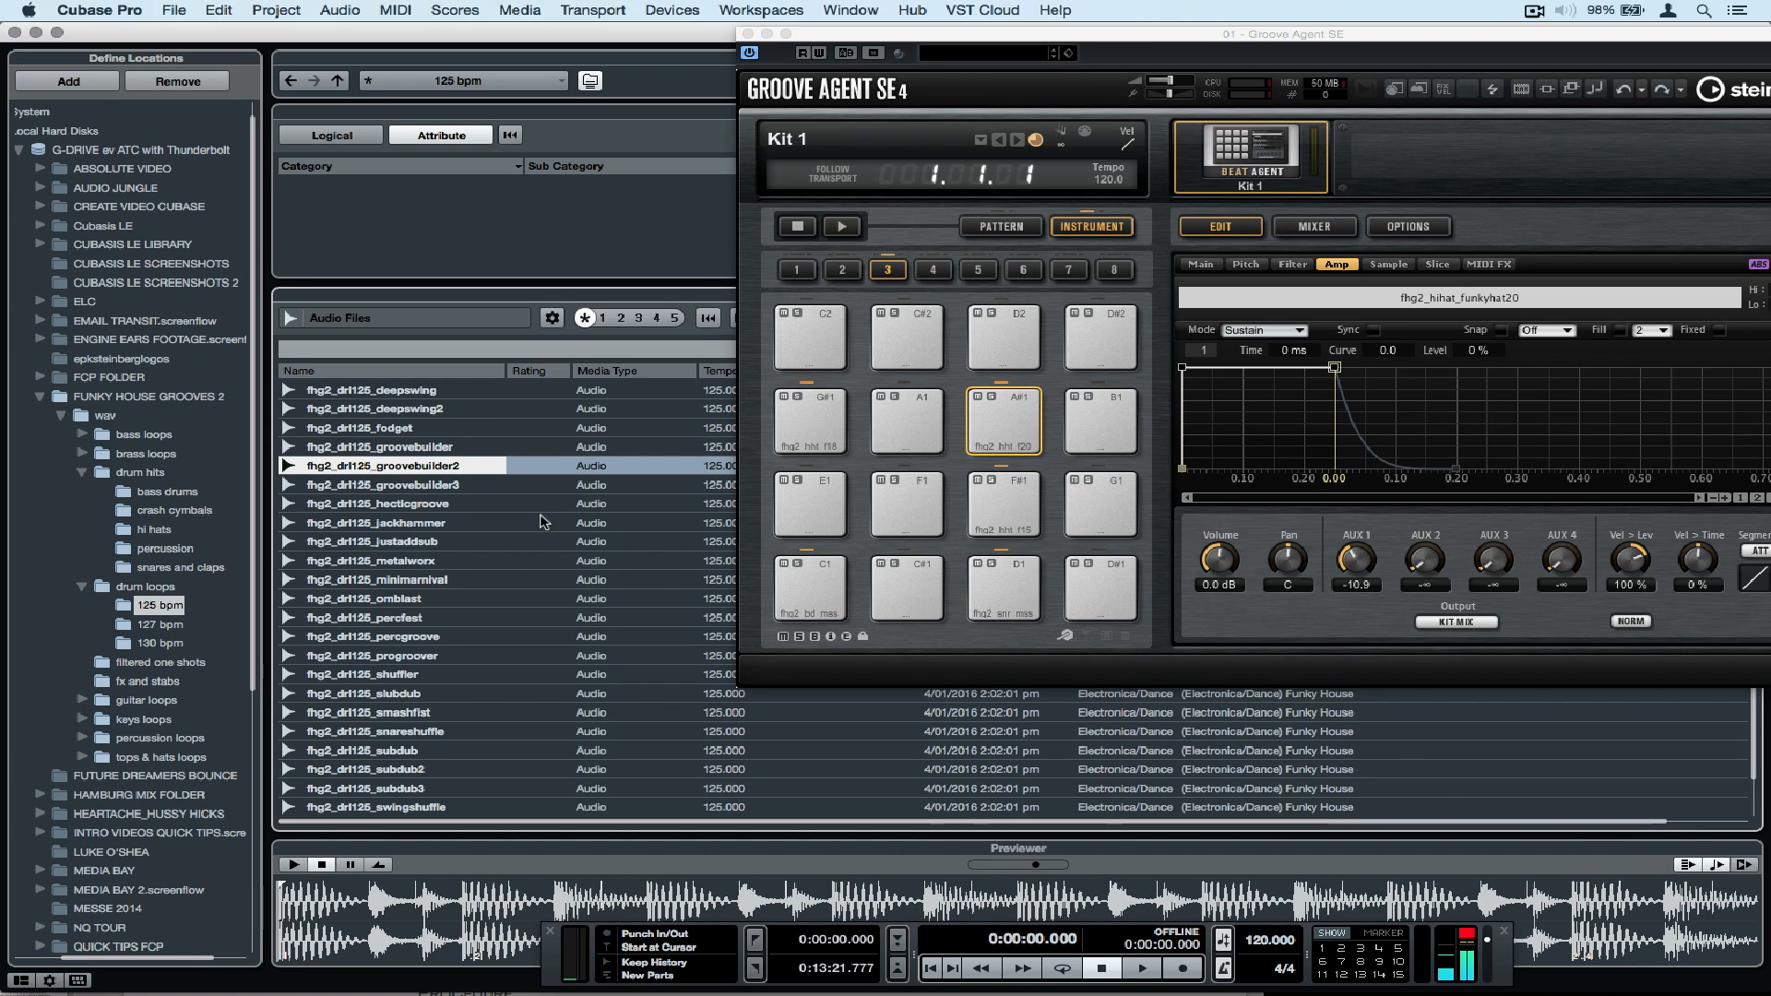
pyautogui.click(389, 513)
pyautogui.moveTo(388, 513); pyautogui.dragTo(812, 321)
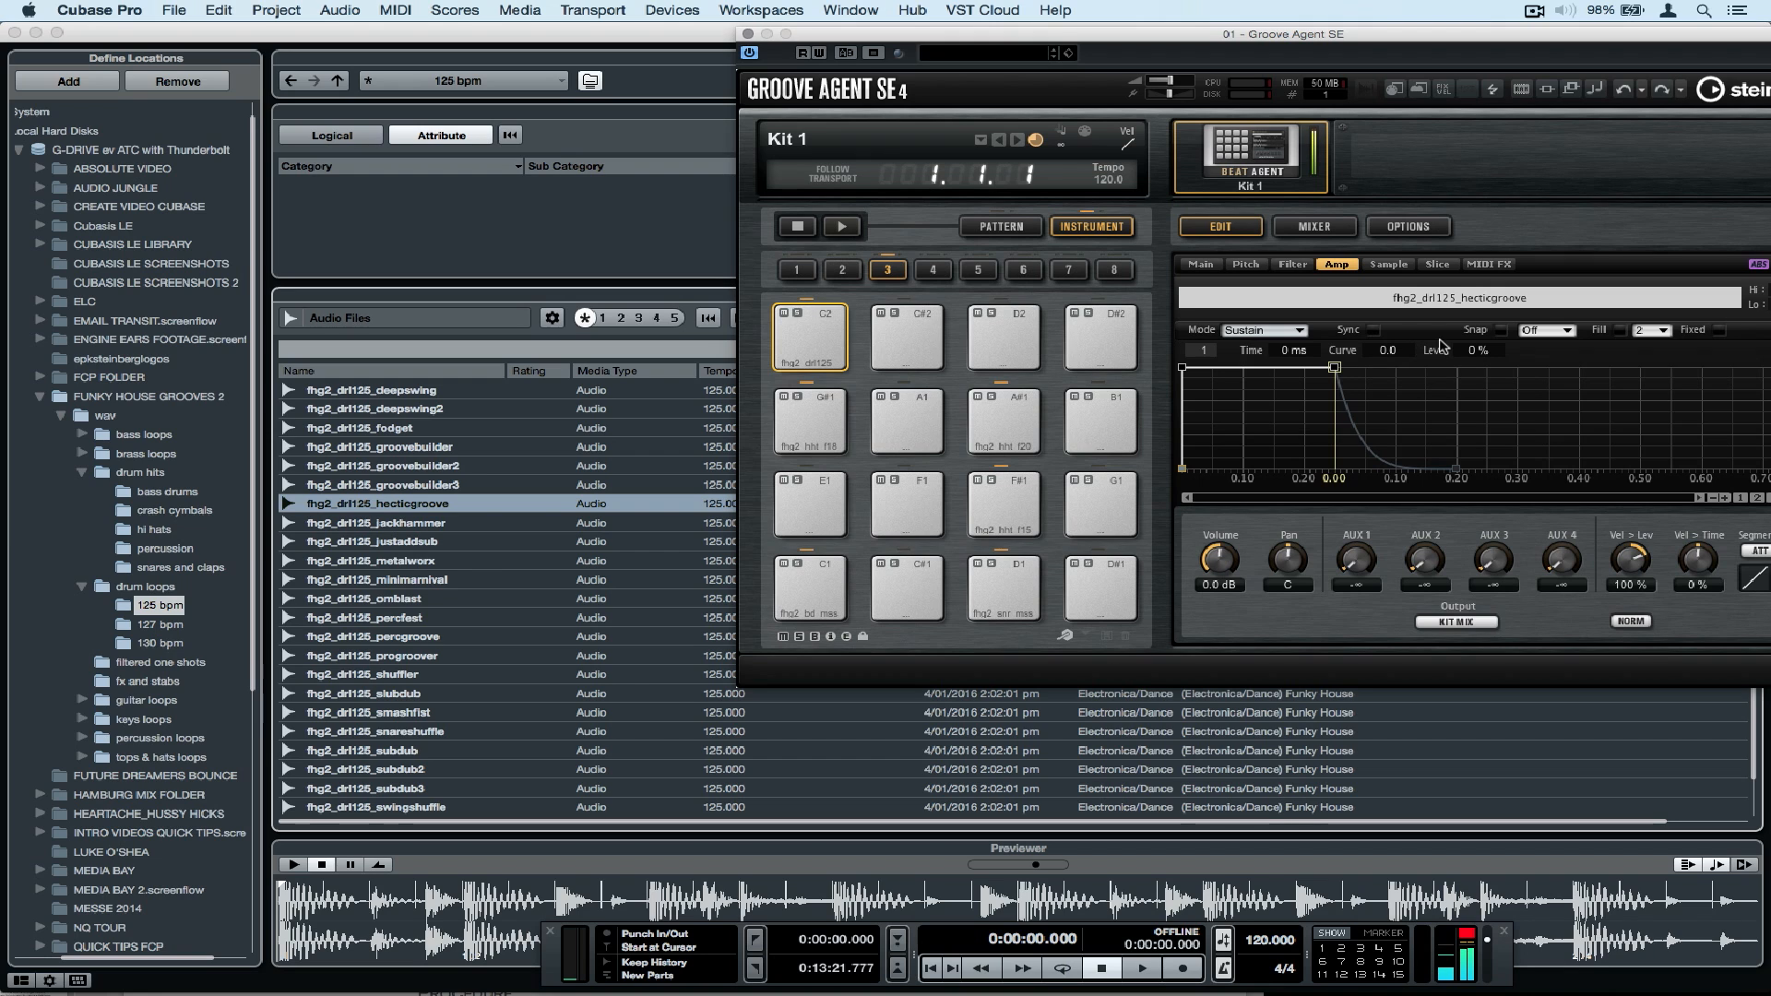
# Set the sample playback mode of the C2 drum loop to Until Release.
pyautogui.click(1388, 265)
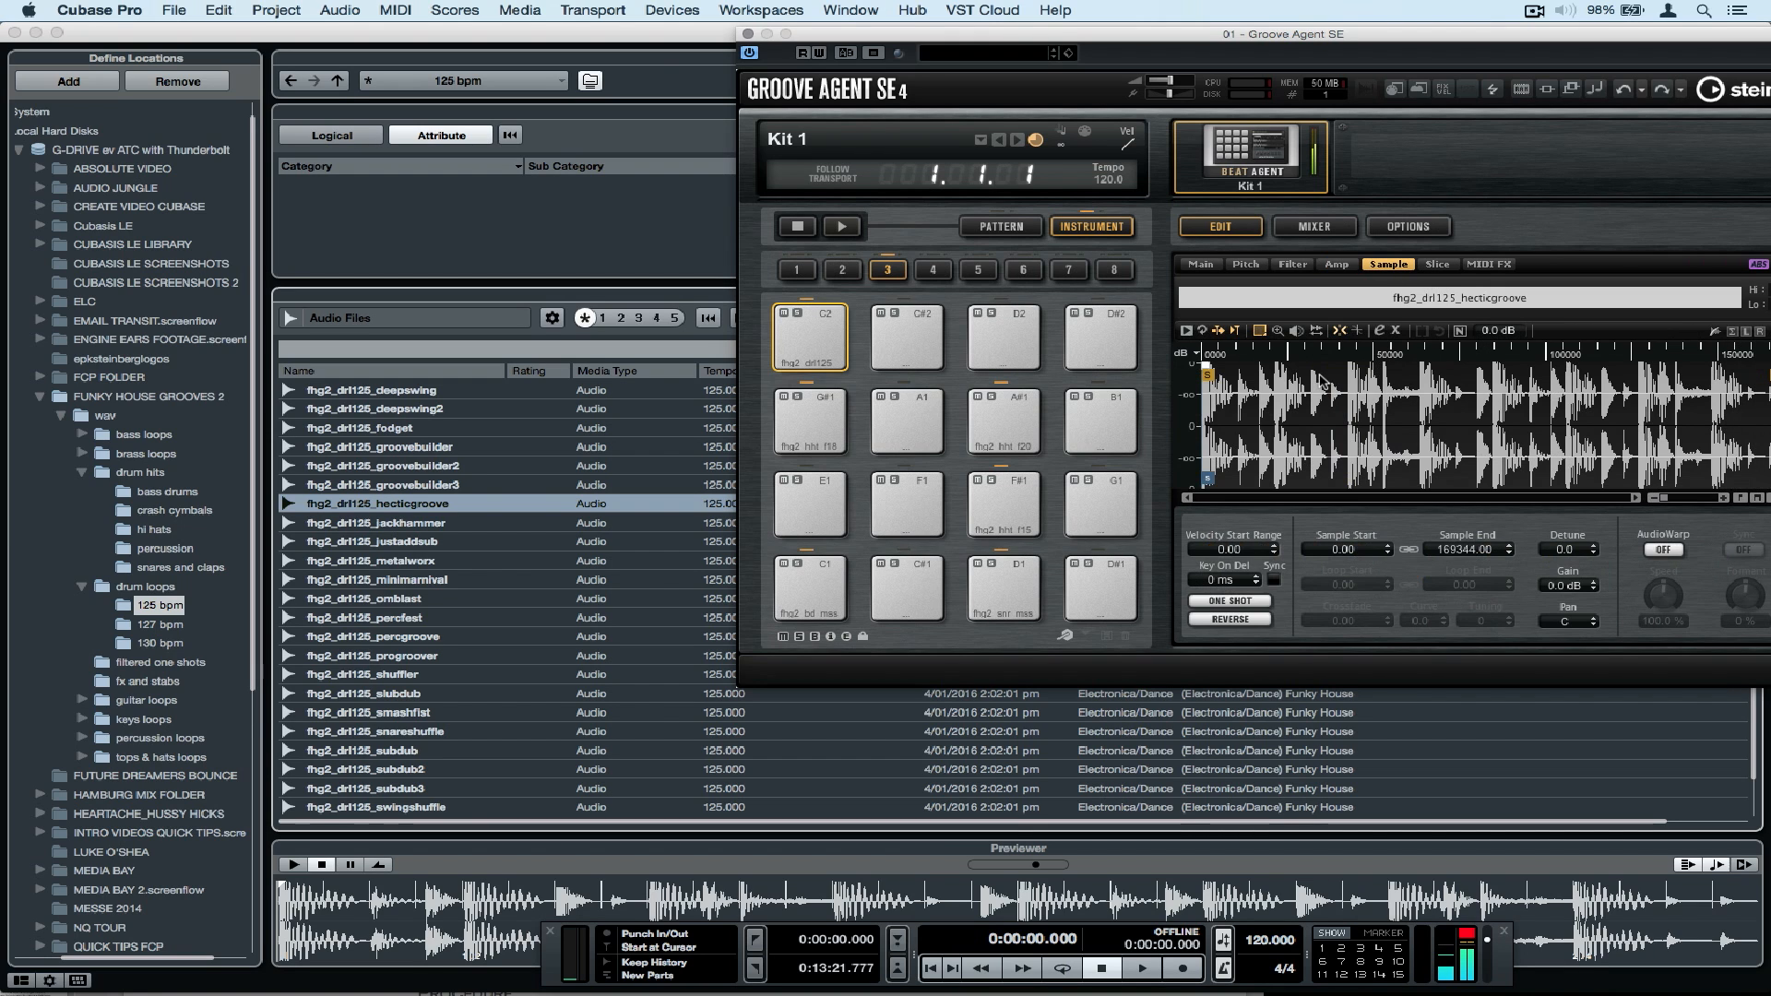
pyautogui.click(1224, 600)
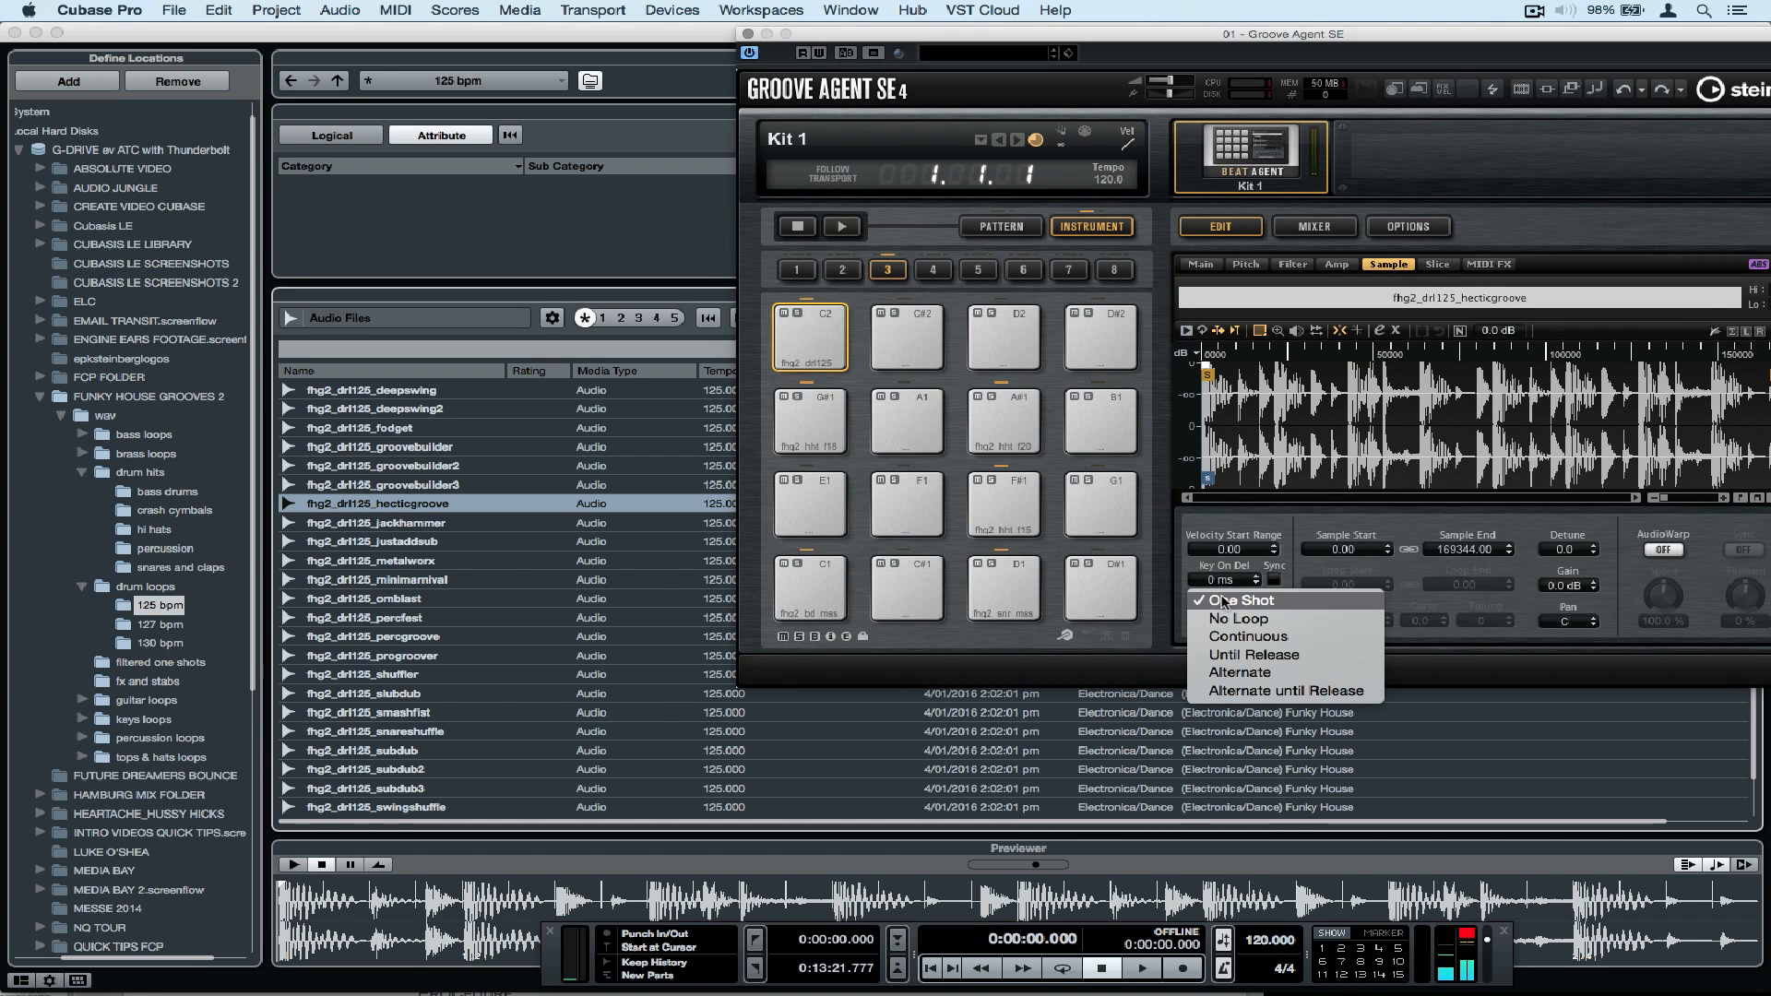
pyautogui.click(1233, 658)
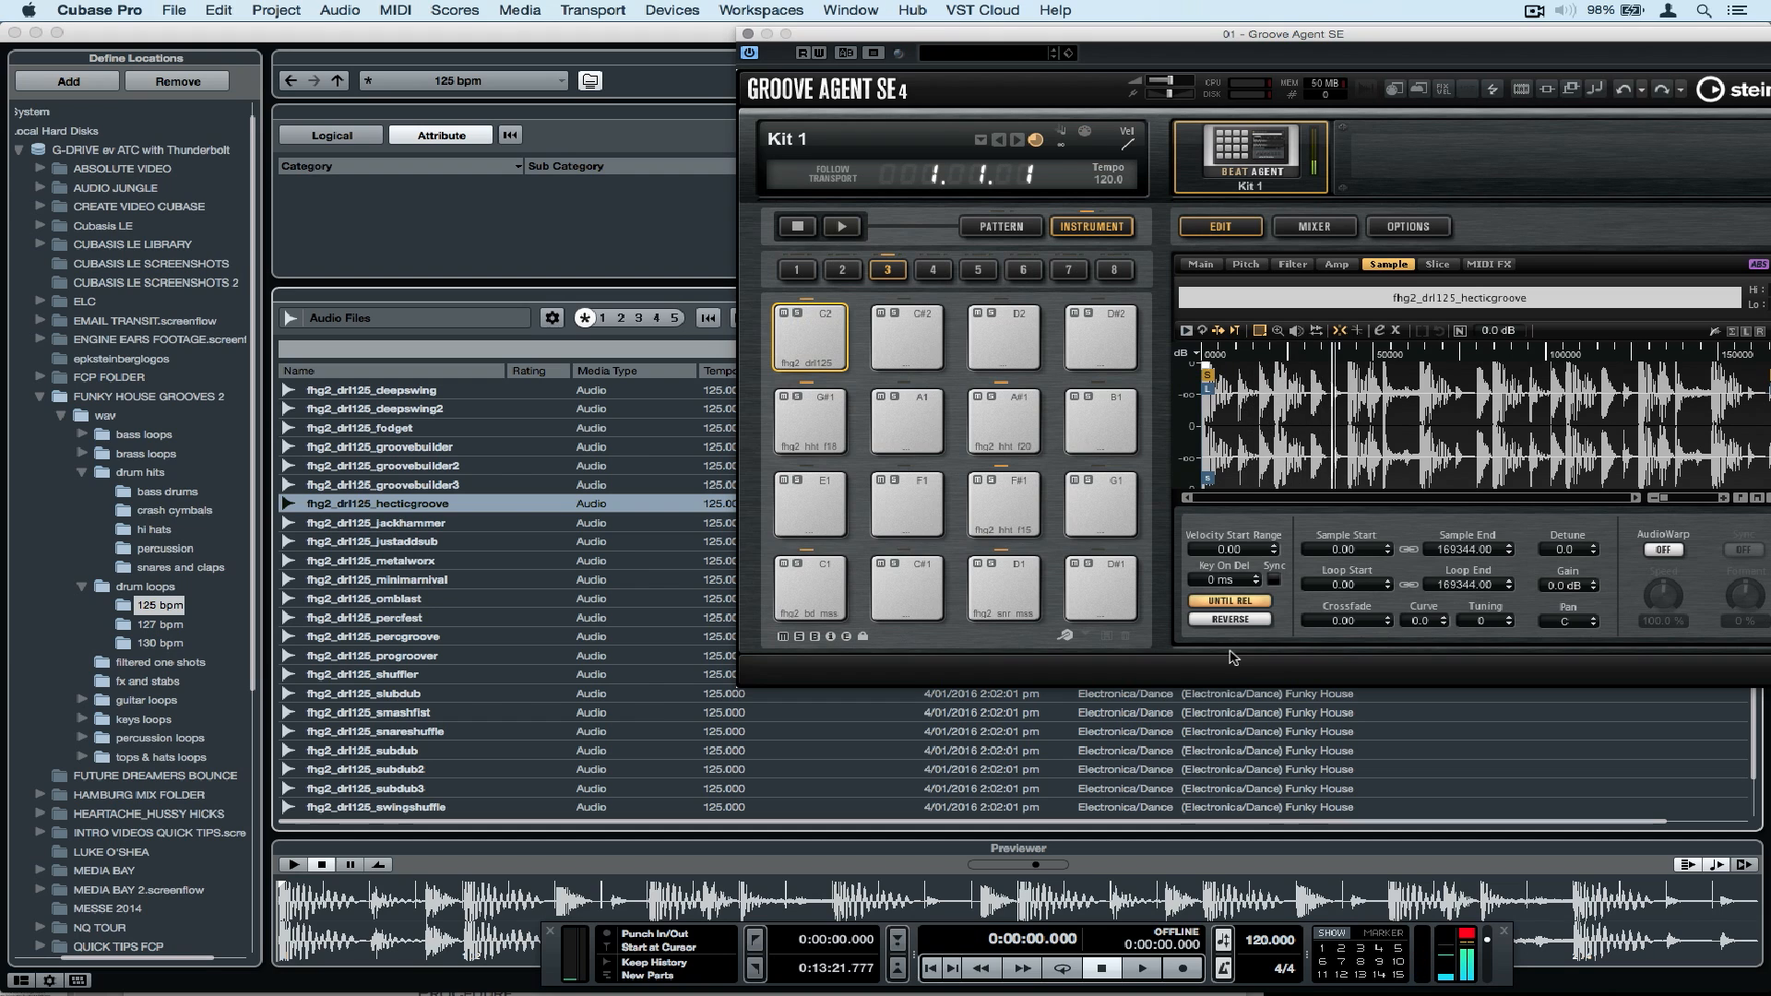